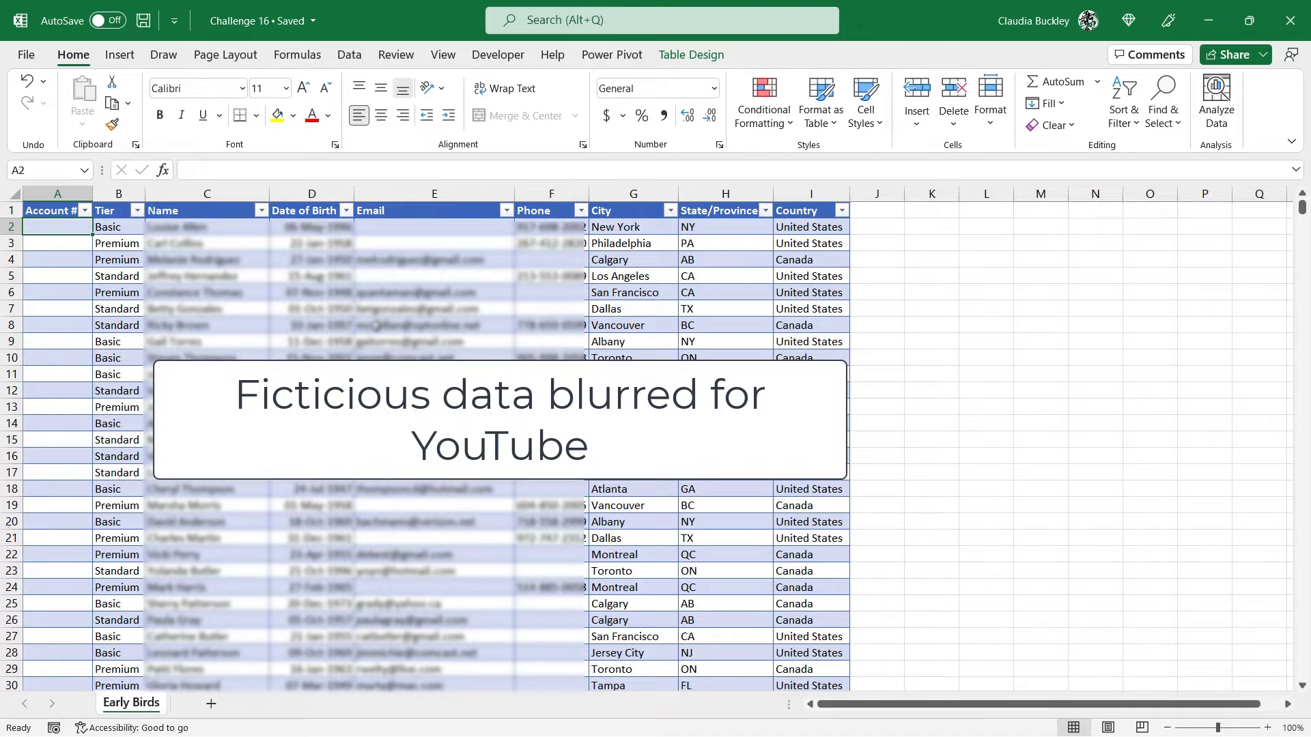
Step: Fill column J with the first names from the Name column by entering two samples from J2 and accepting the Flash Fill suggestion
{"action": "left_click", "coordinate": [877, 232]}
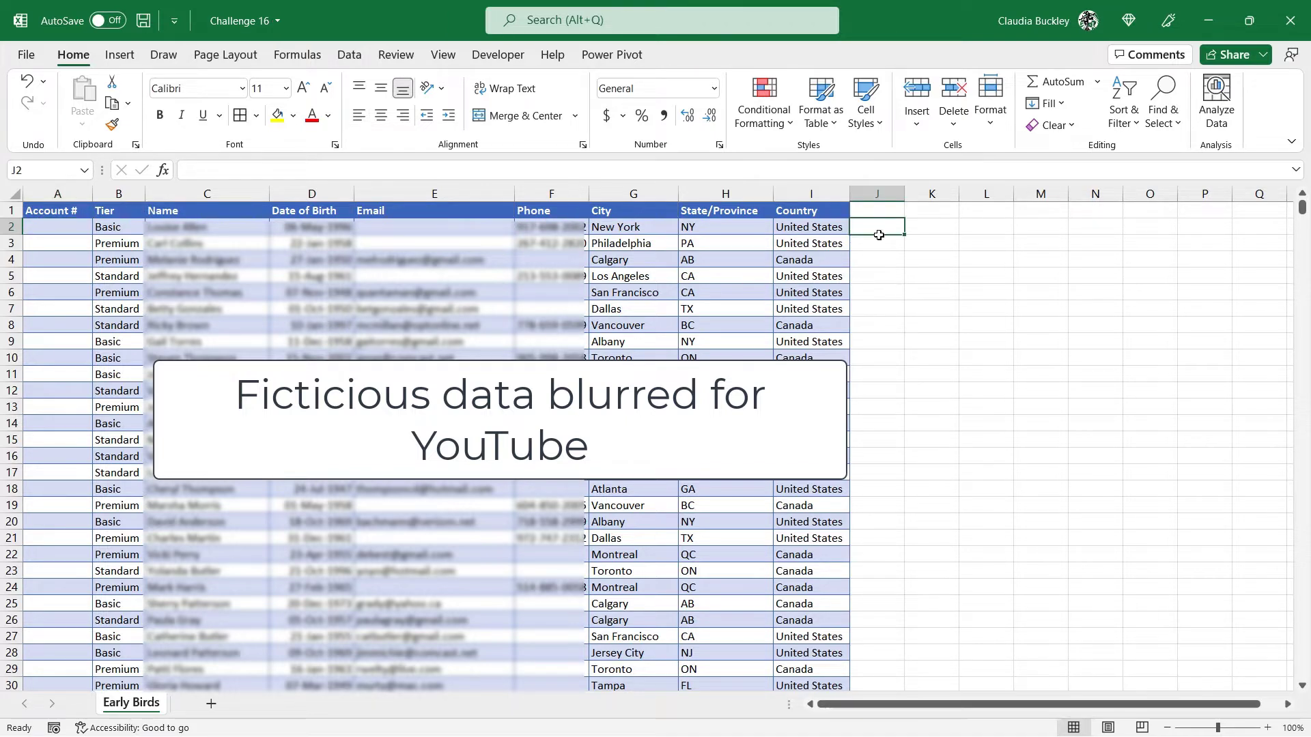
{"action": "key", "text": "F2"}
{"action": "type", "text": "Louise"}
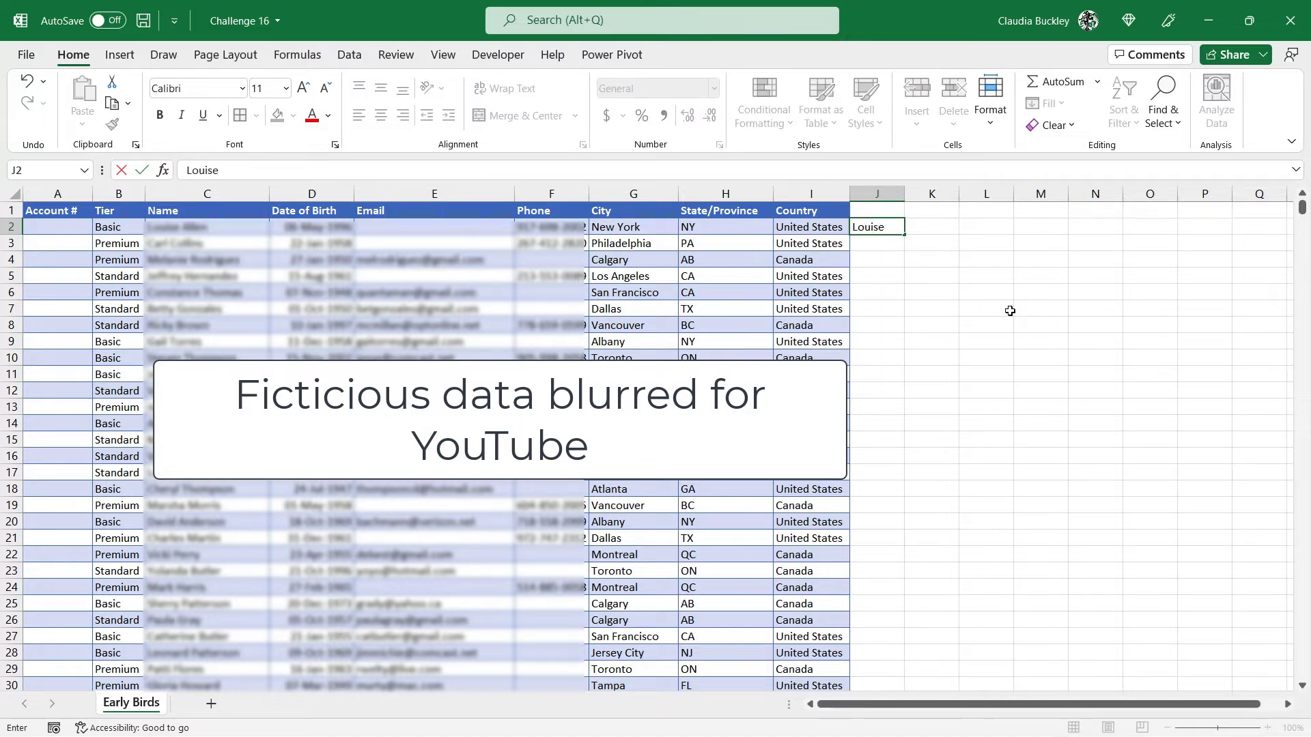
{"action": "key", "text": "Return"}
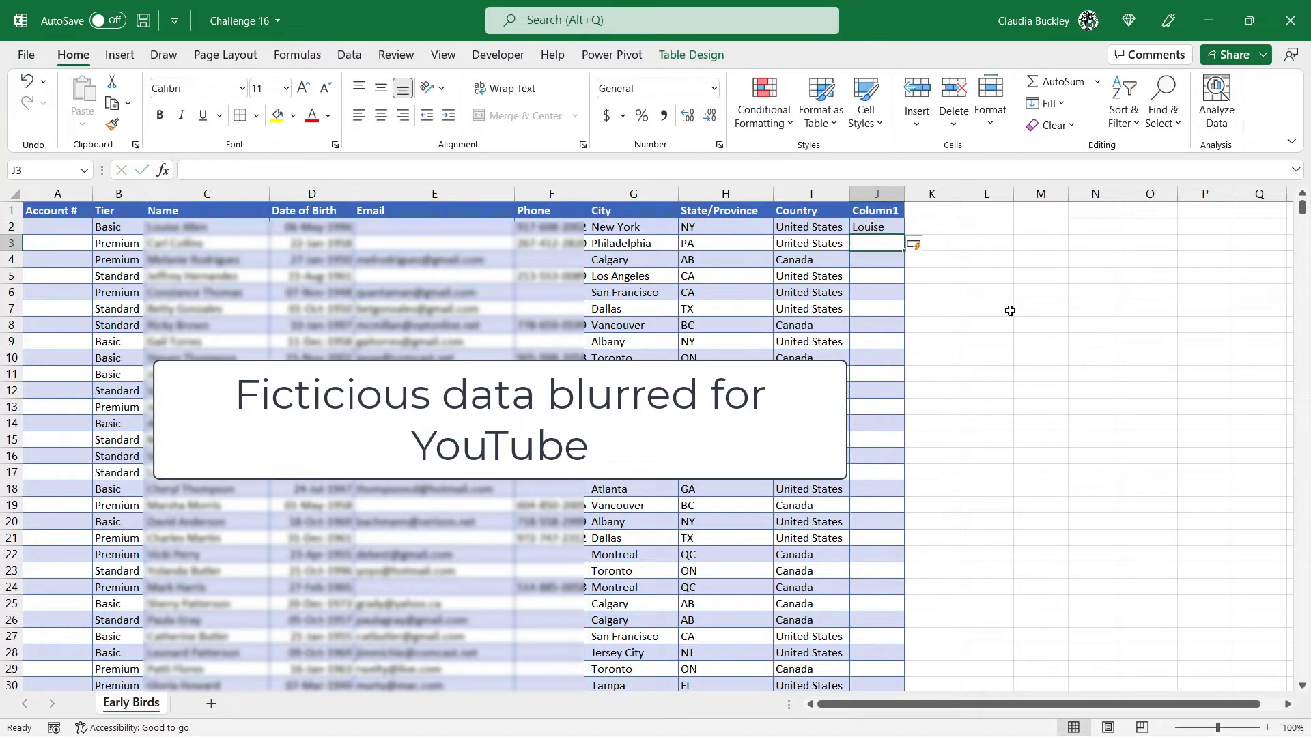
{"action": "type", "text": "Carl"}
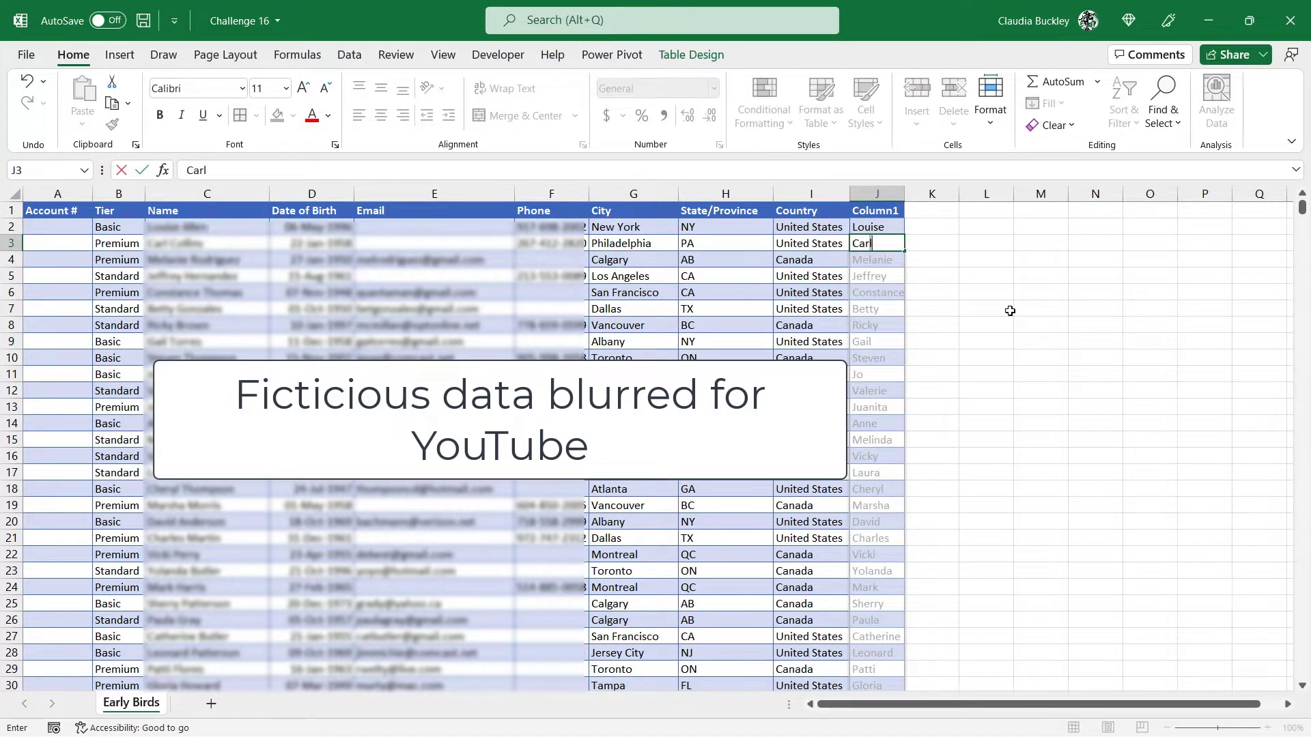
{"action": "key", "text": "Return"}
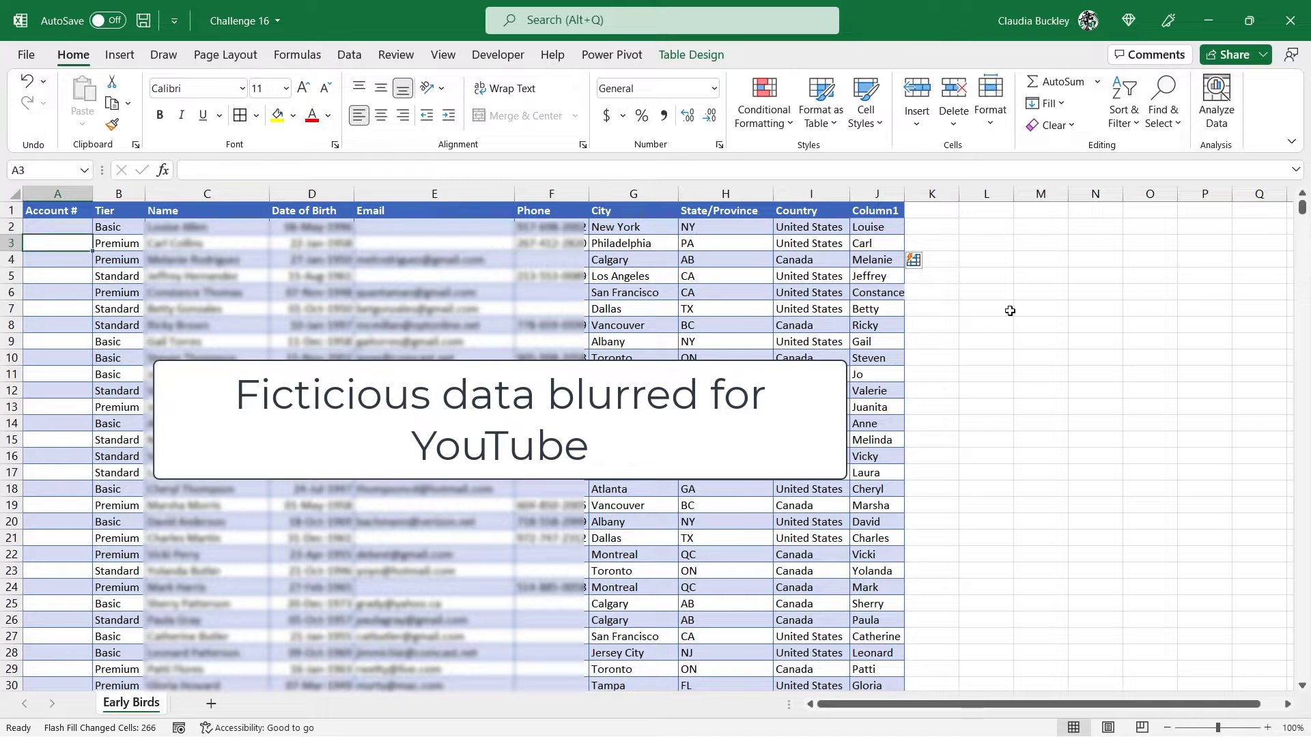
{"action": "key", "text": "Up"}
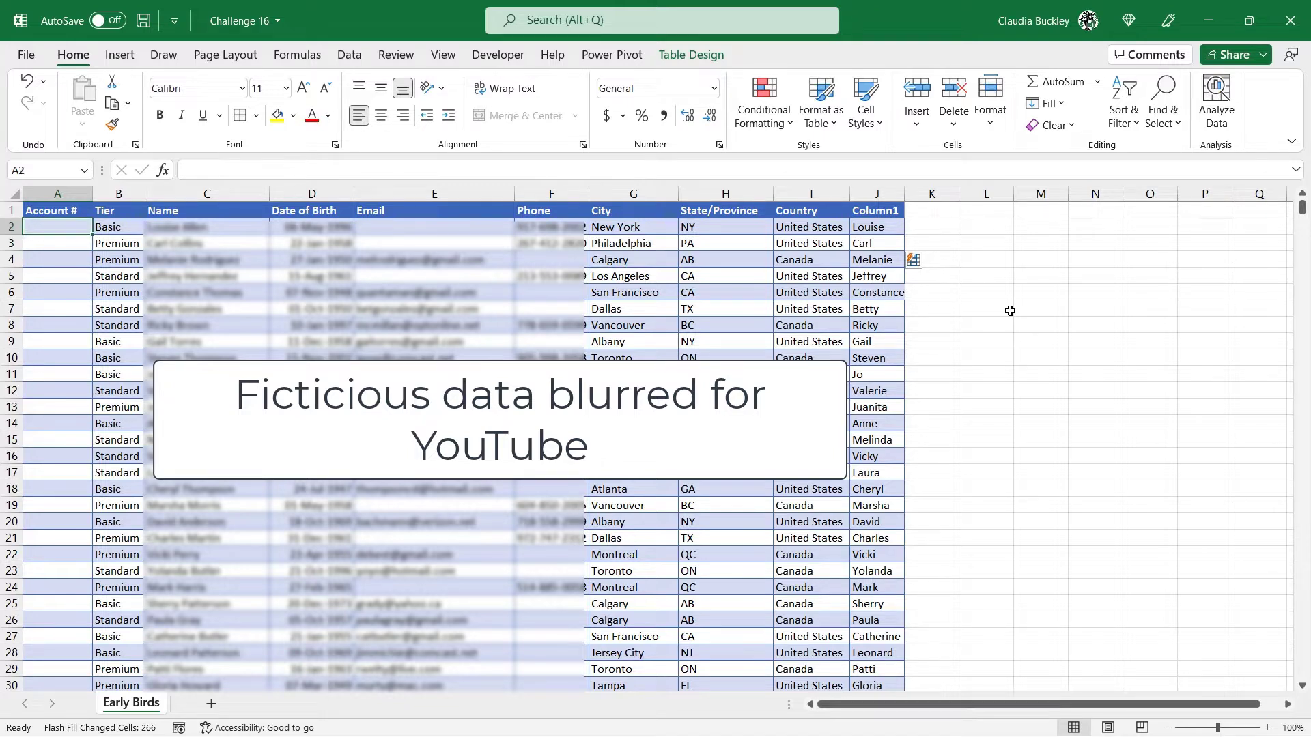
Step: Fill column K with the last names from the Name column by entering samples in K2 and K3 and accepting the Flash Fill suggestion
{"action": "left_click", "coordinate": [918, 229]}
{"action": "type", "text": "Alle"}
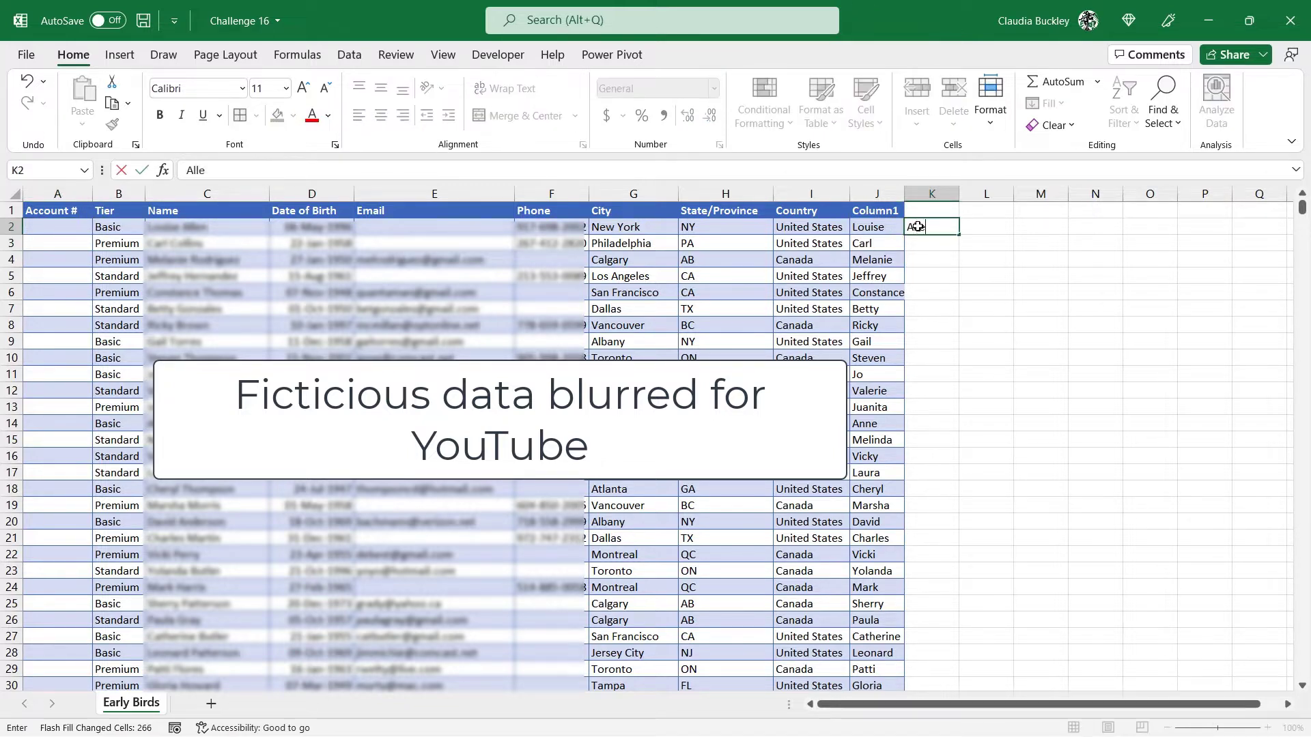
{"action": "type", "text": "n"}
{"action": "key", "text": "Return"}
{"action": "type", "text": "Collins"}
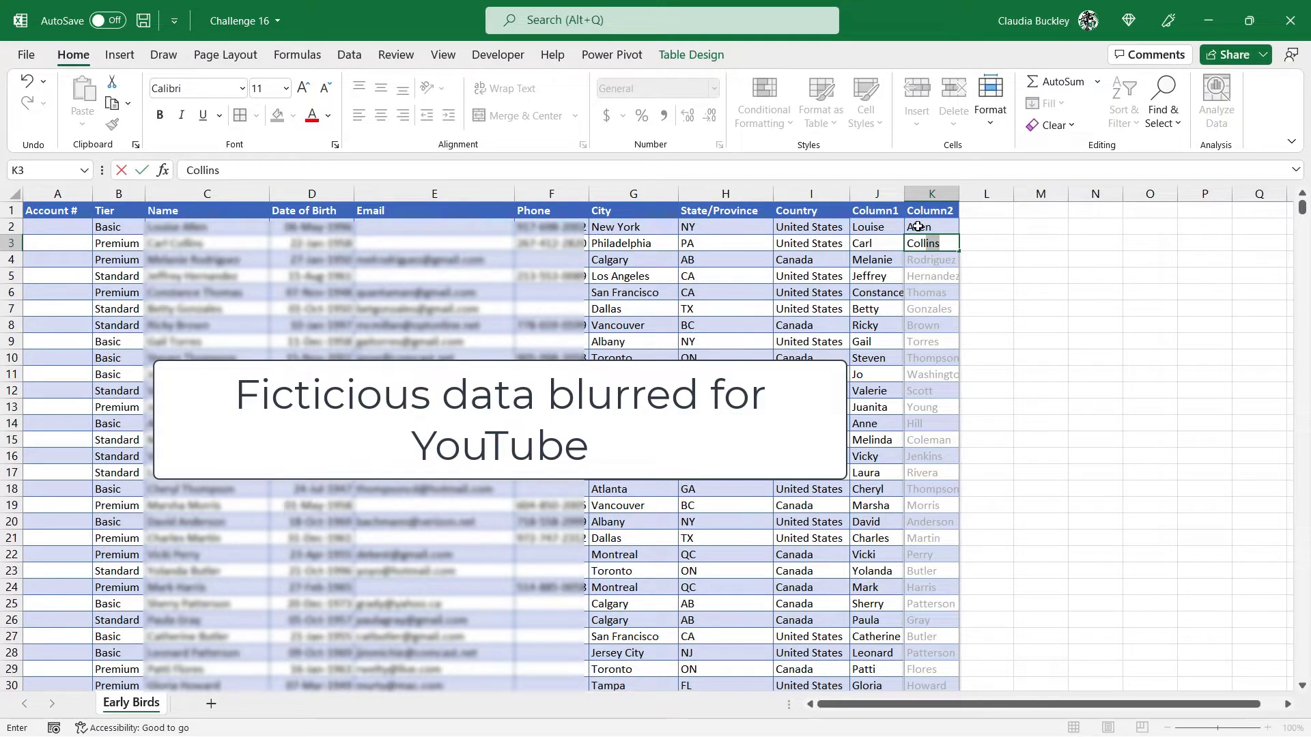
{"action": "key", "text": "Return"}
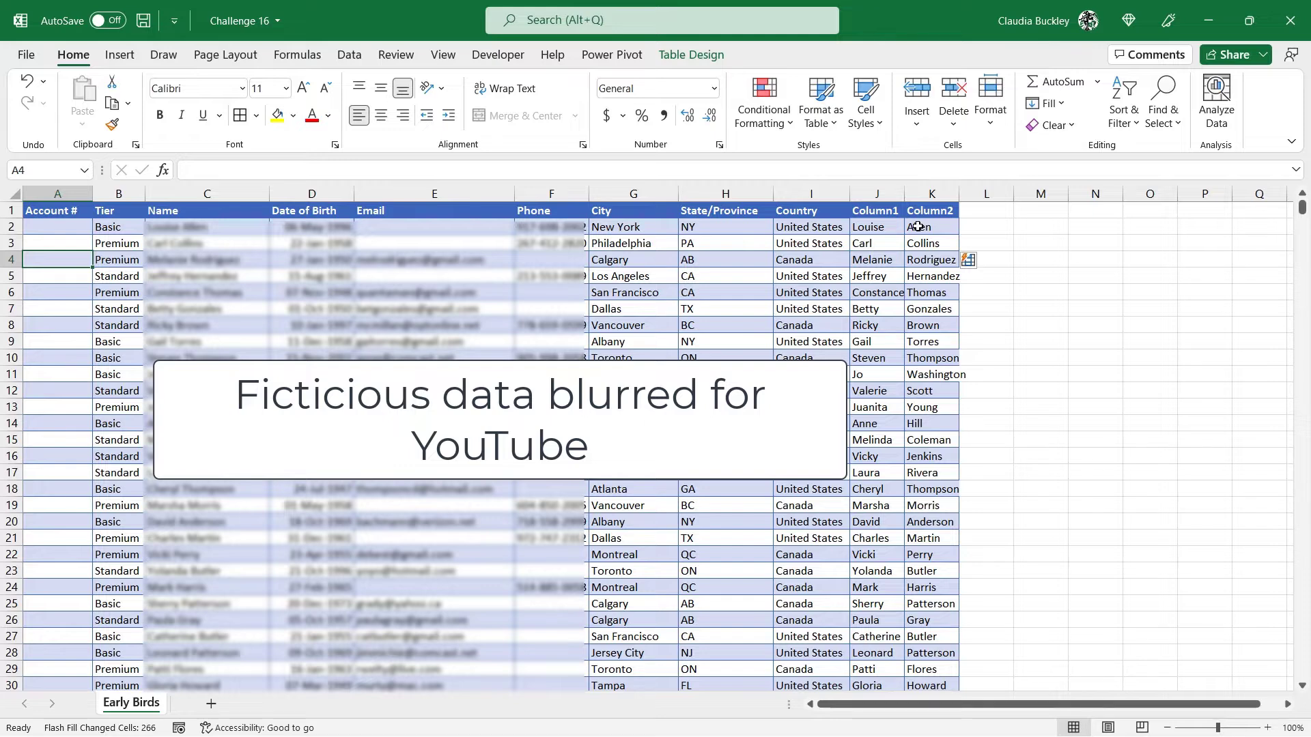
Step: Undo the suggested fills in columns J and K, back to the two sample entries in each
{"action": "key", "text": "ctrl+z"}
{"action": "key", "text": "ctrl+z"}
{"action": "key", "text": "Up"}
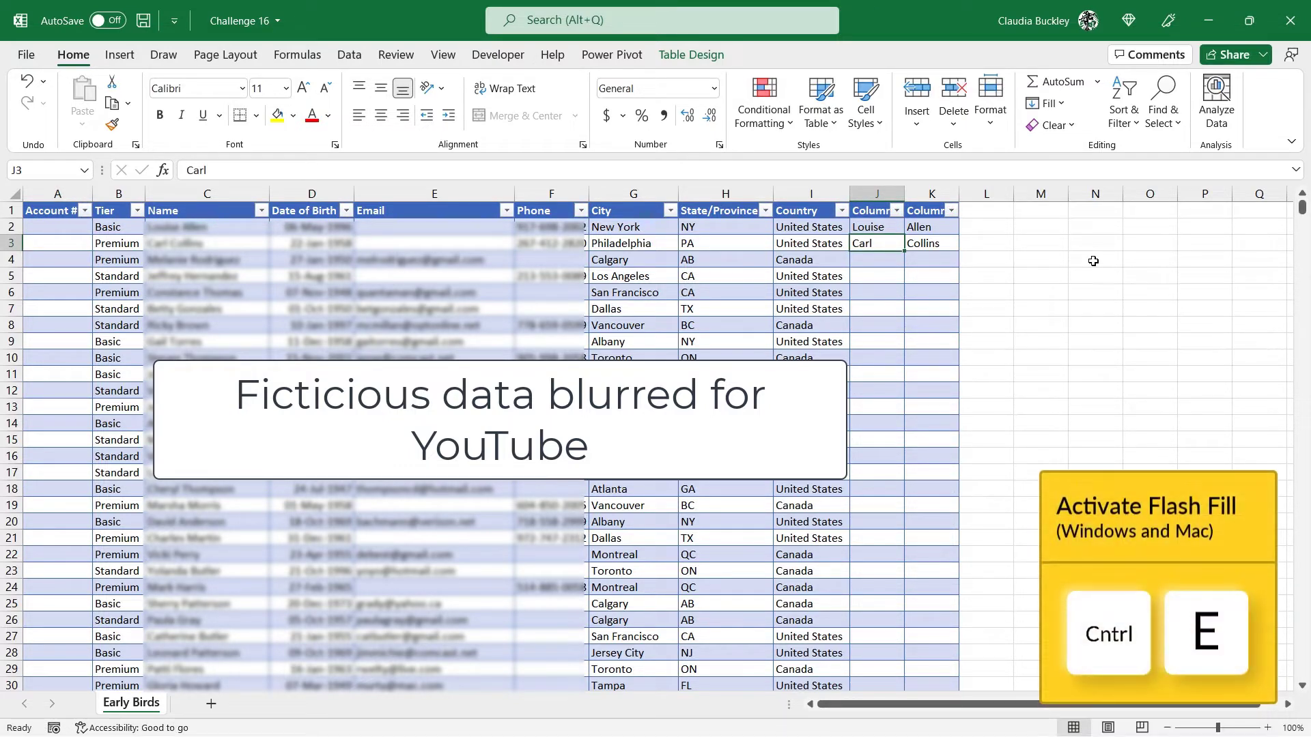
Step: Run Flash Fill on the first-name samples in column J and on the last-name samples in column K
{"action": "key", "text": "ctrl+e"}
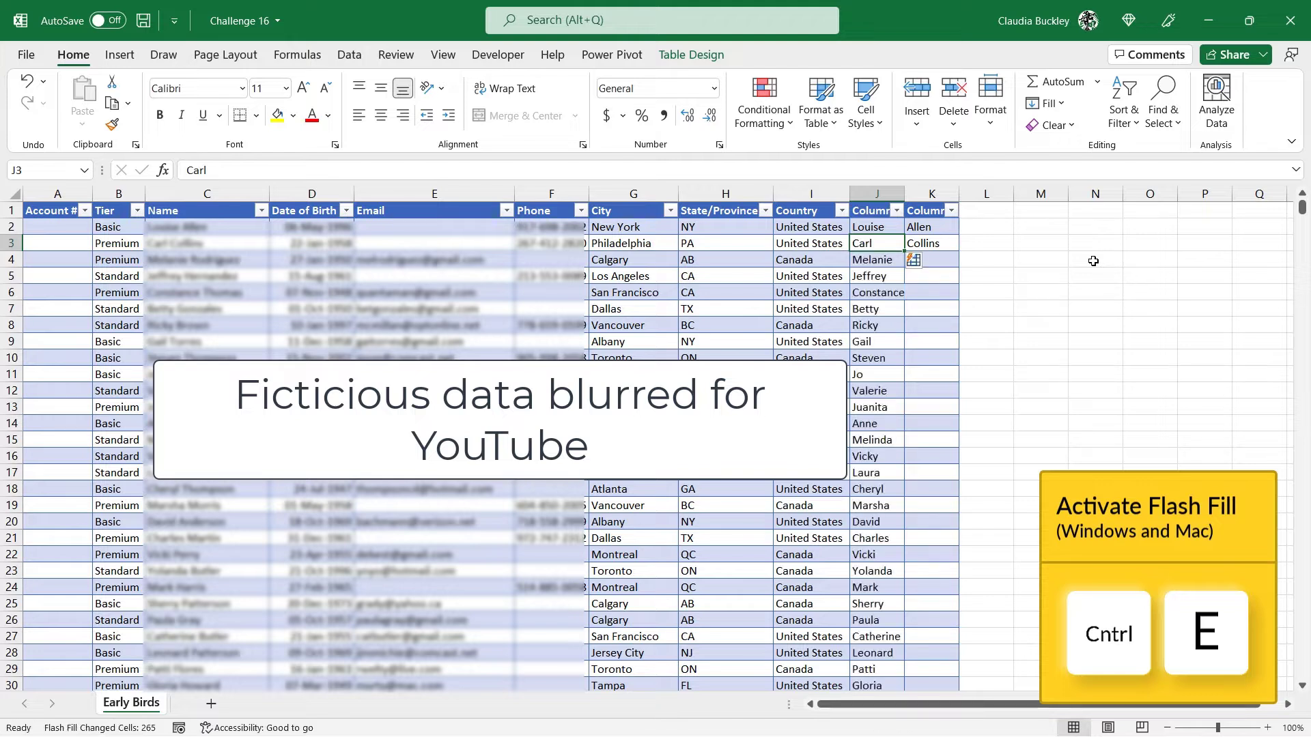
{"action": "key", "text": "Right"}
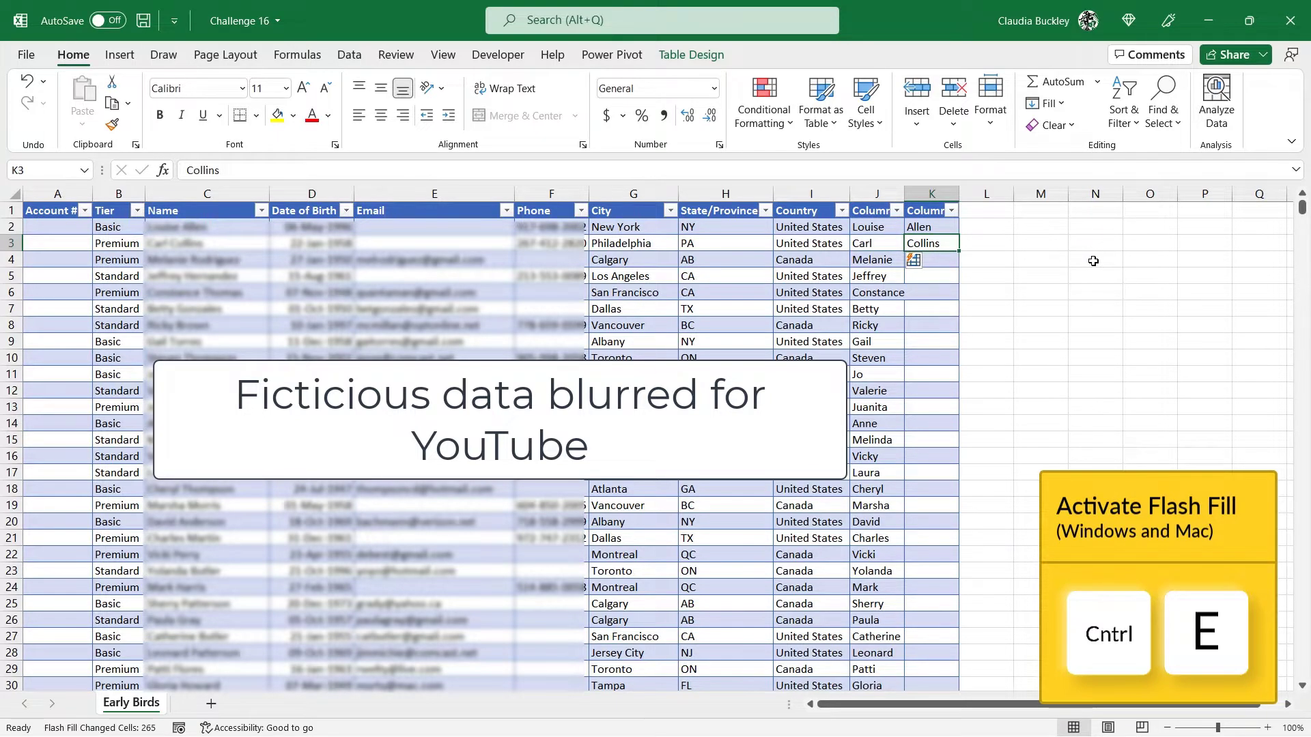
{"action": "key", "text": "ctrl+e"}
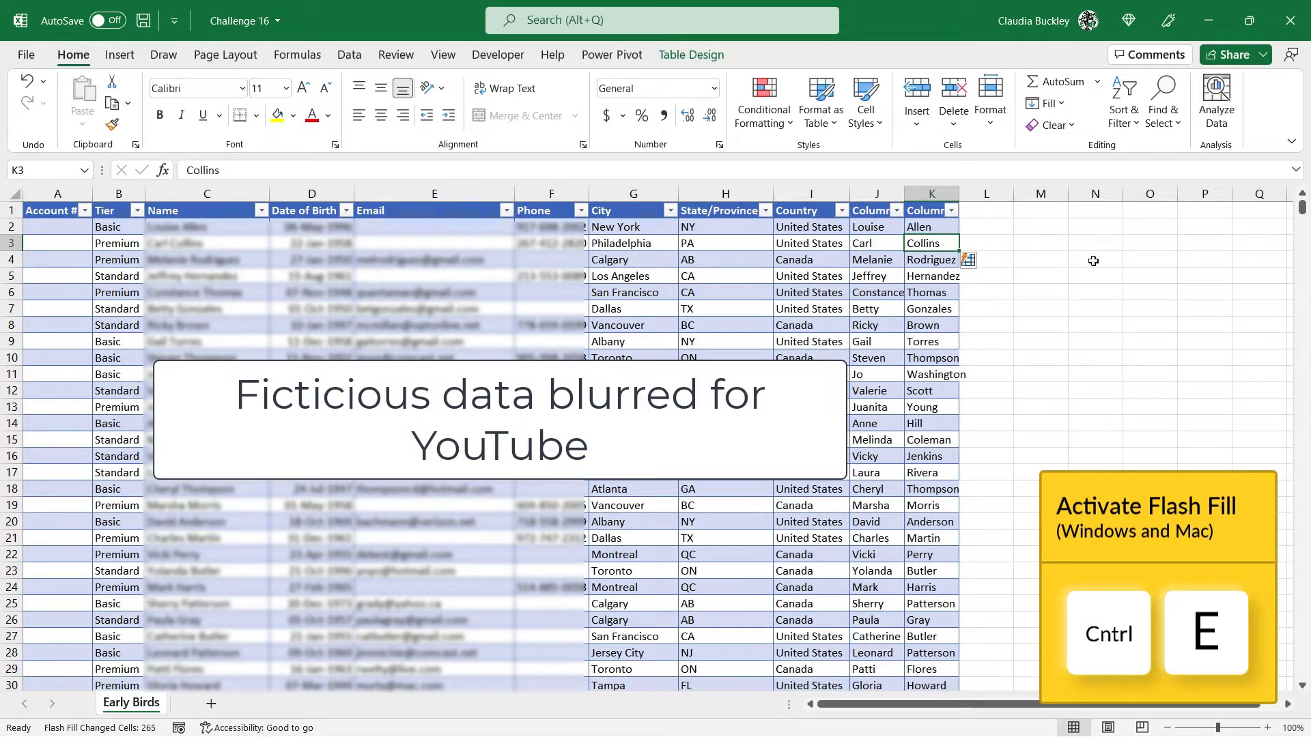
{"action": "key", "text": "Down"}
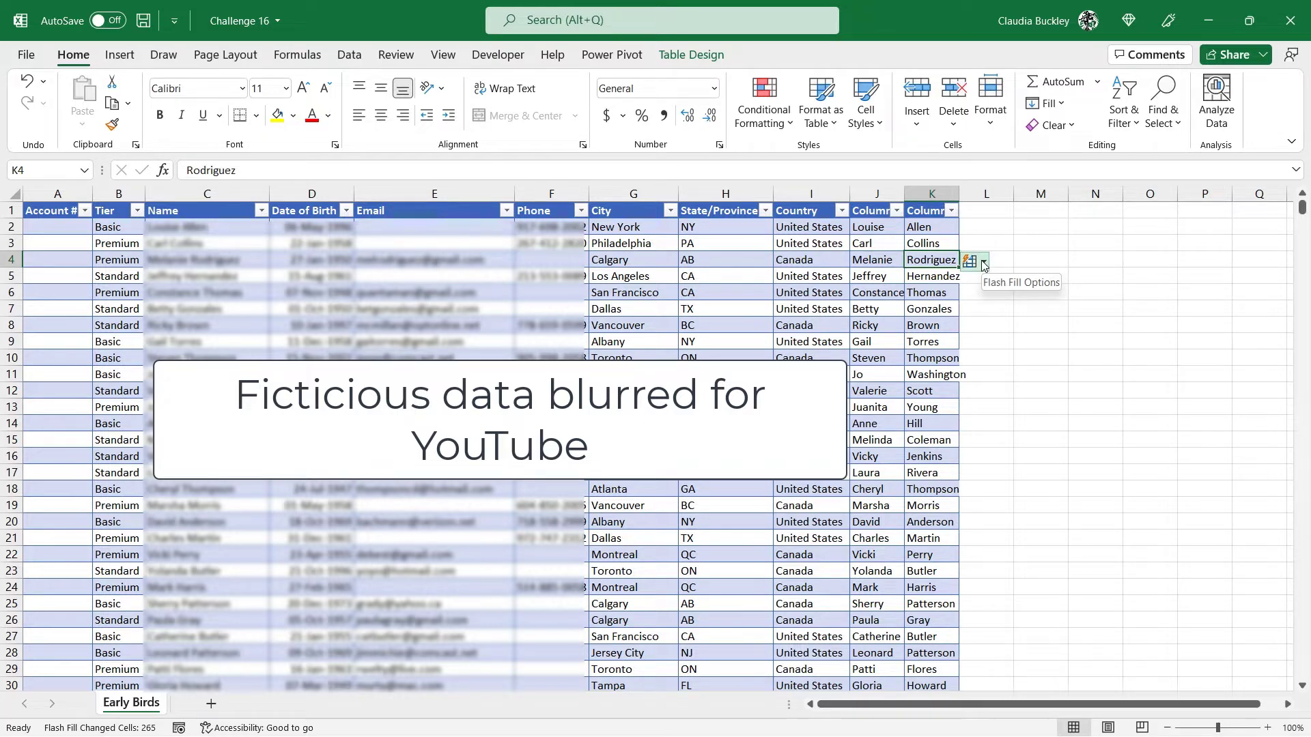
Step: Delete the two added name columns J and K
{"action": "left_click_drag", "start_coordinate": [888, 192], "coordinate": [918, 194]}
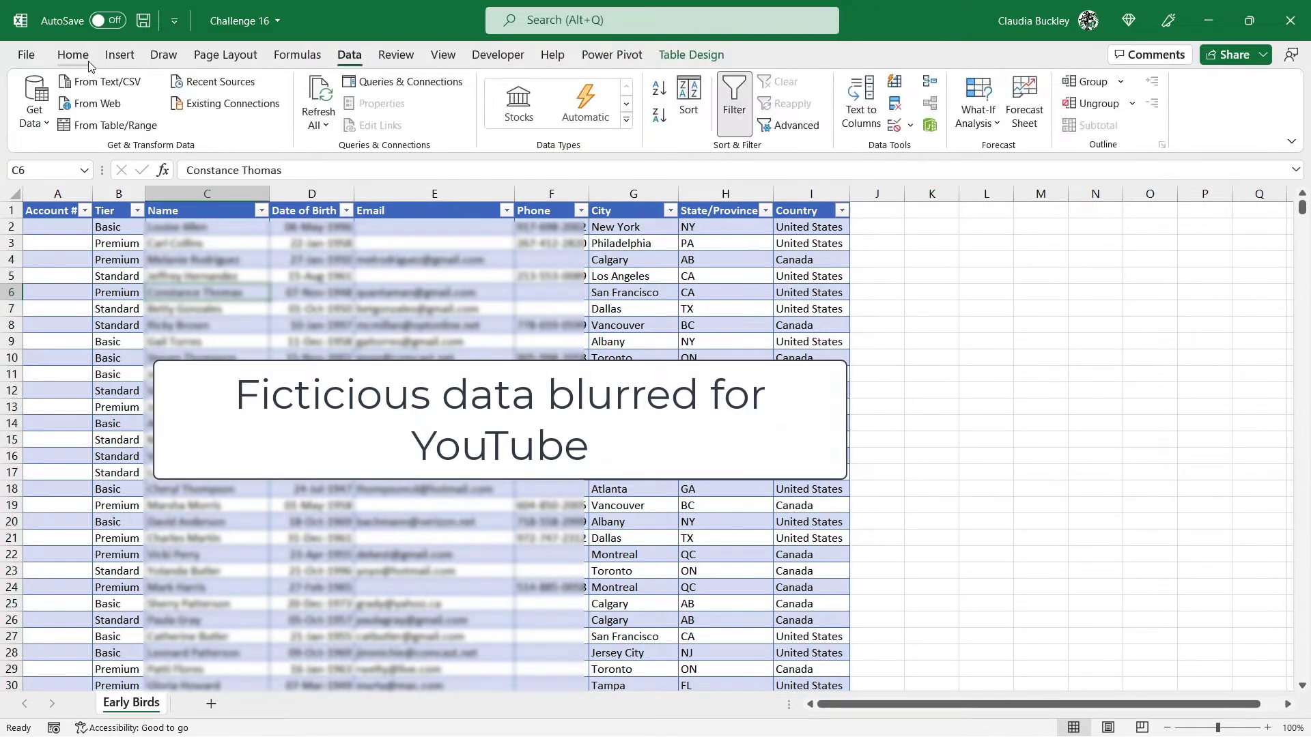
{"action": "left_click", "coordinate": [73, 55]}
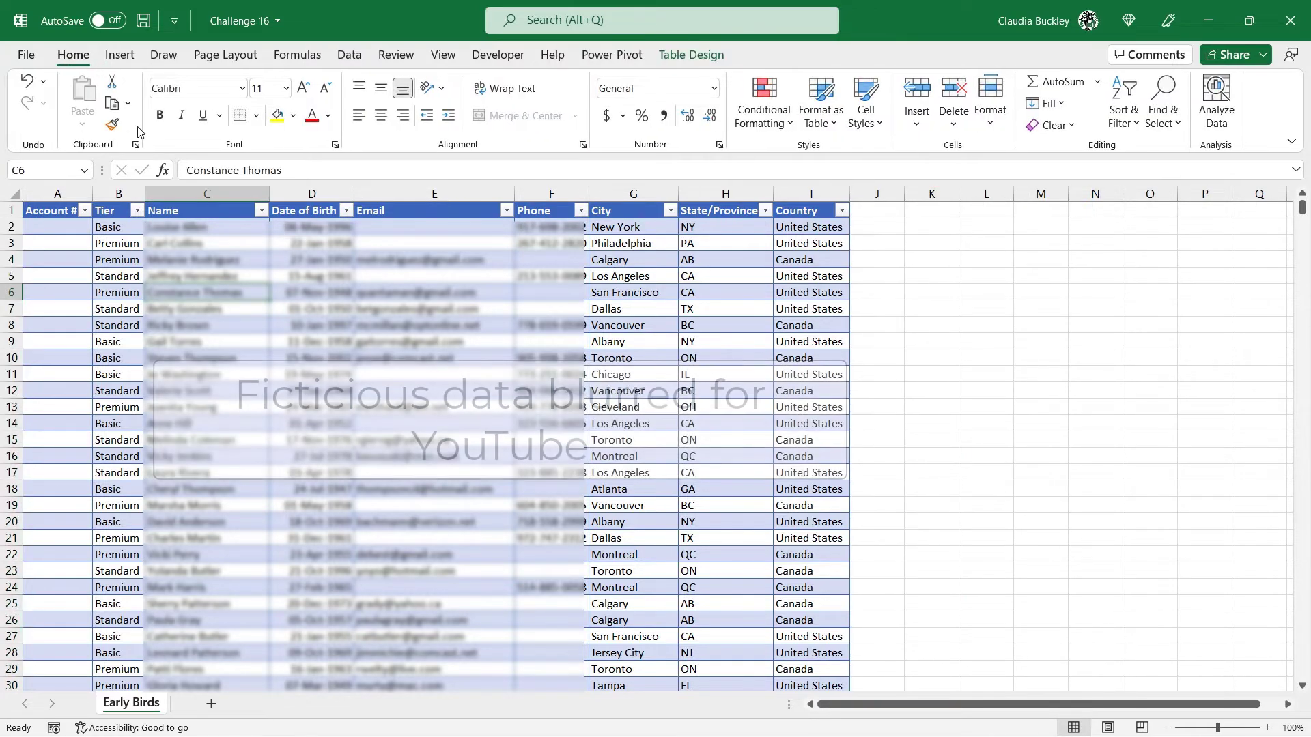
Step: Set up Text to Columns for the Name column as delimited data, adding Space as a delimiter
{"action": "left_click", "coordinate": [174, 189]}
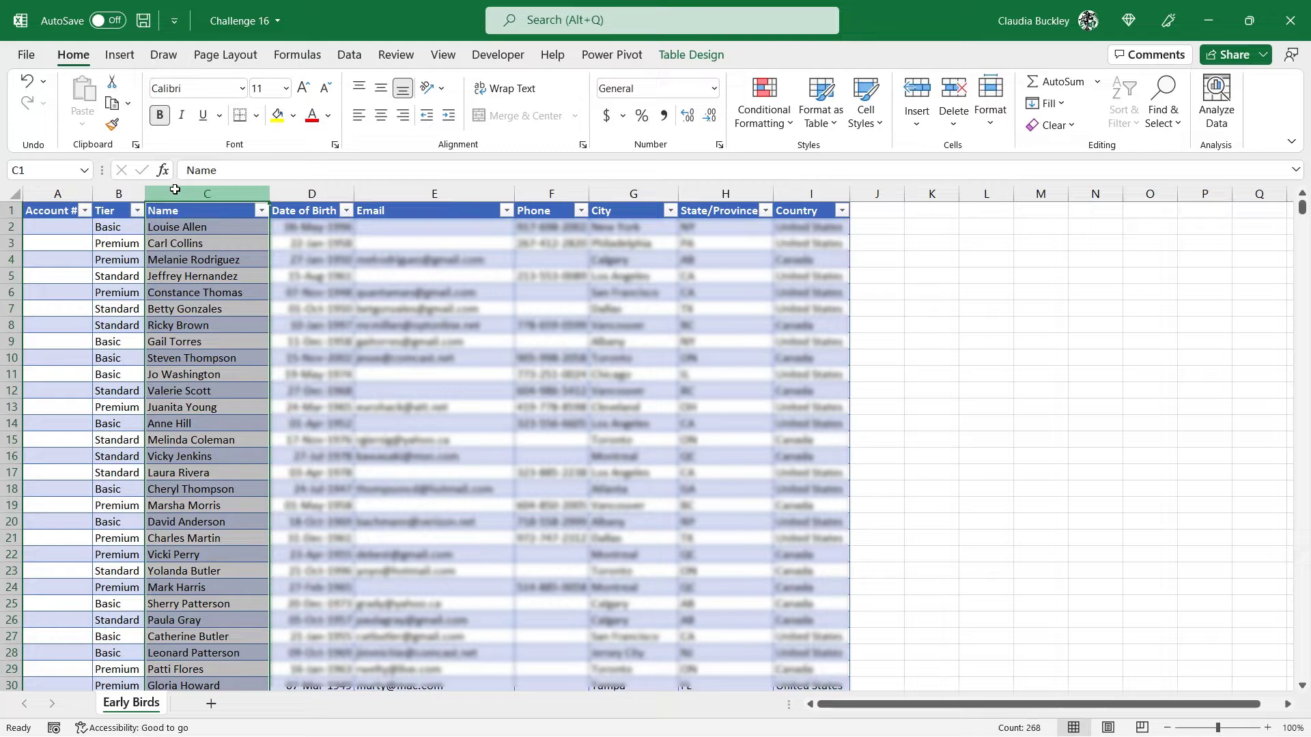
{"action": "left_click", "coordinate": [346, 56]}
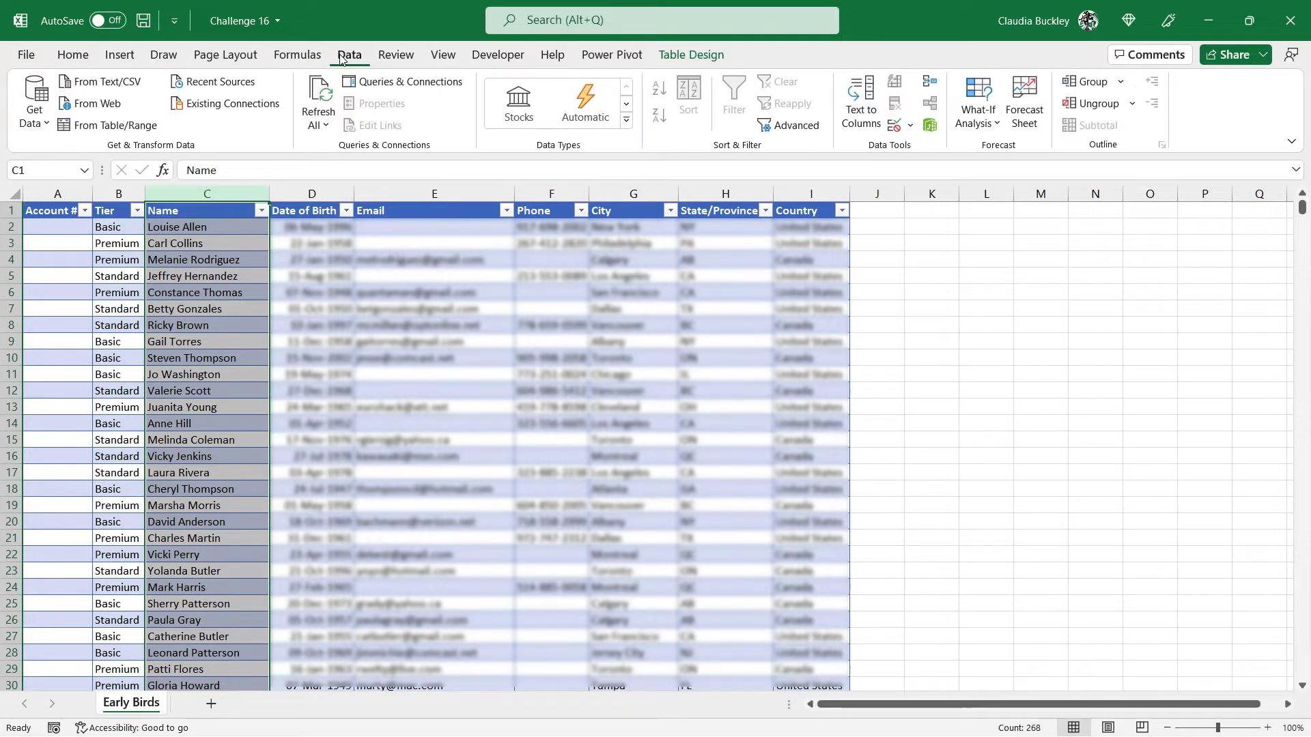
{"action": "left_click", "coordinate": [856, 118]}
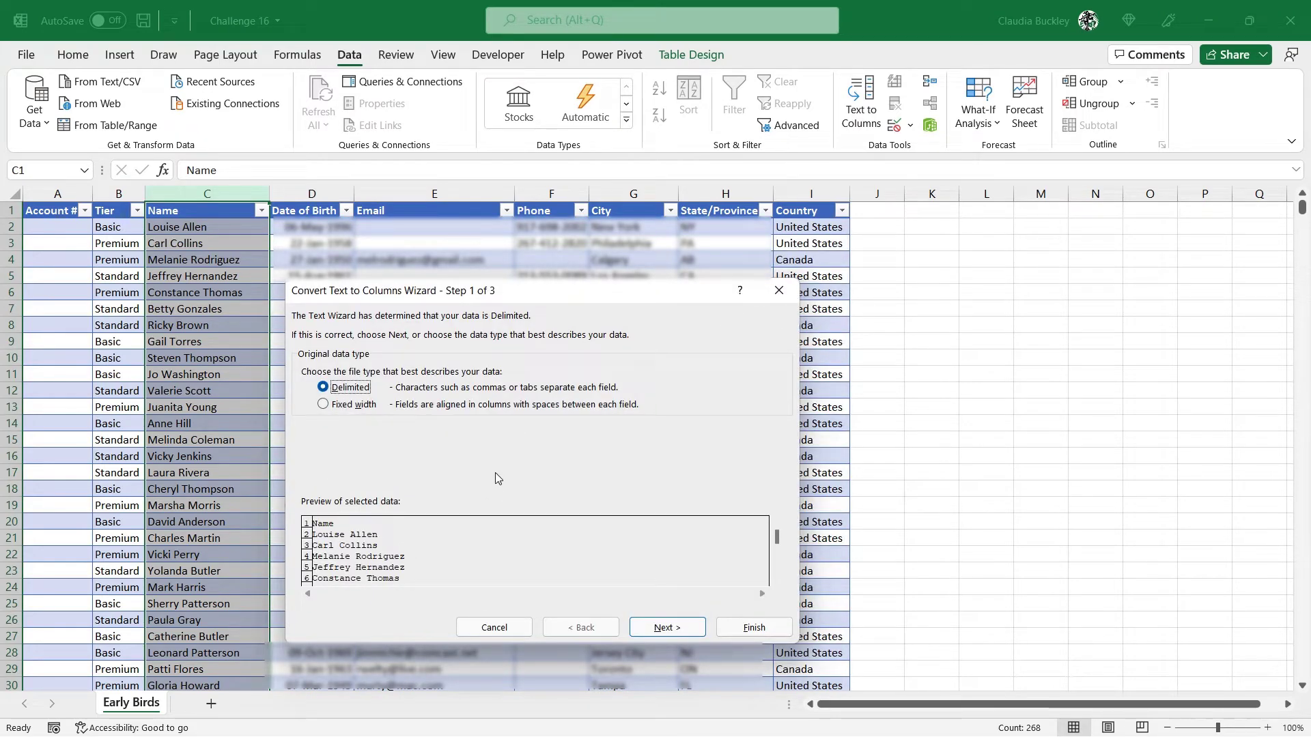
{"action": "left_click", "coordinate": [667, 627]}
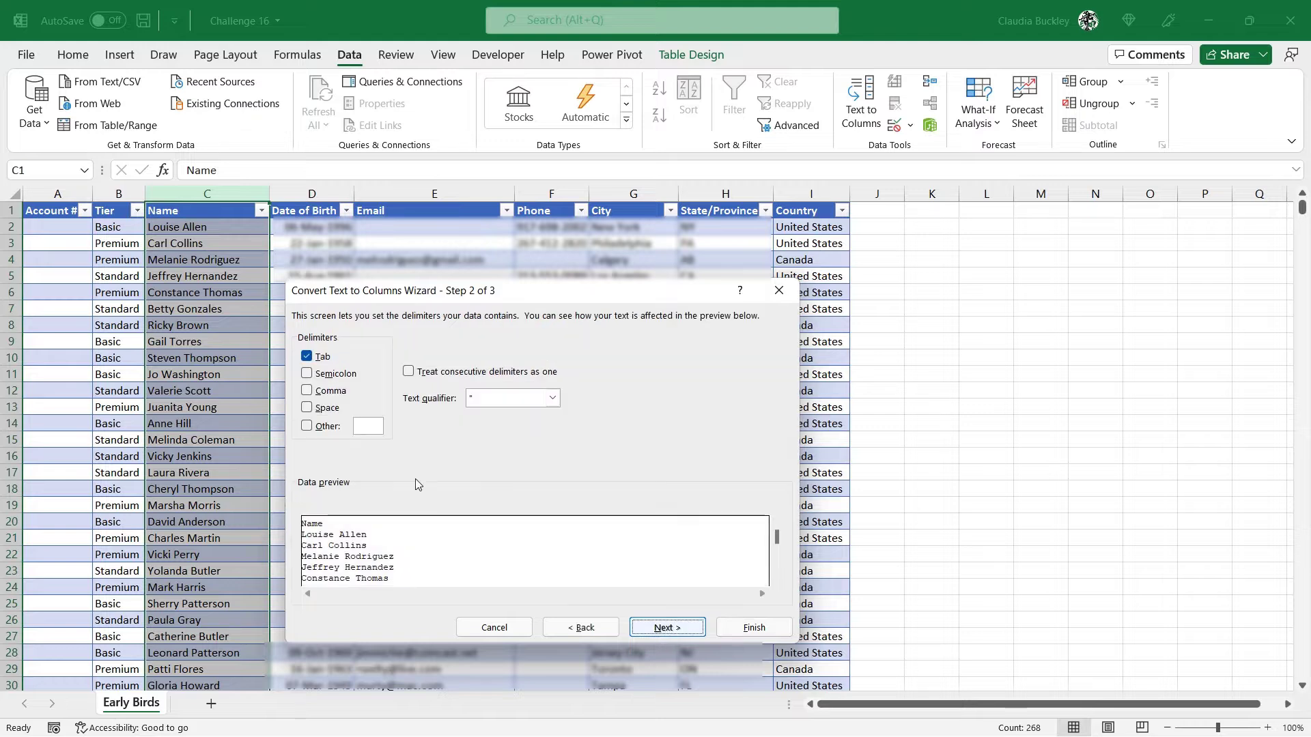
{"action": "left_click", "coordinate": [308, 407]}
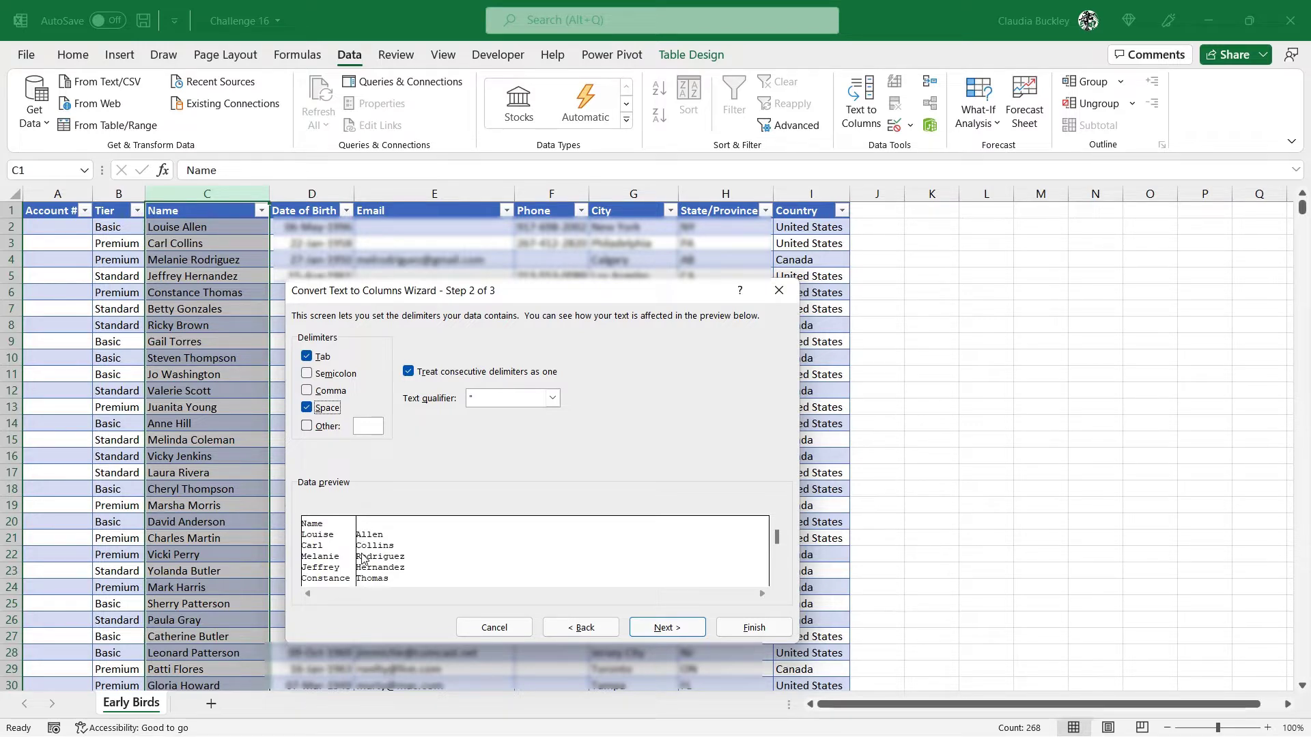
{"action": "left_click", "coordinate": [687, 629]}
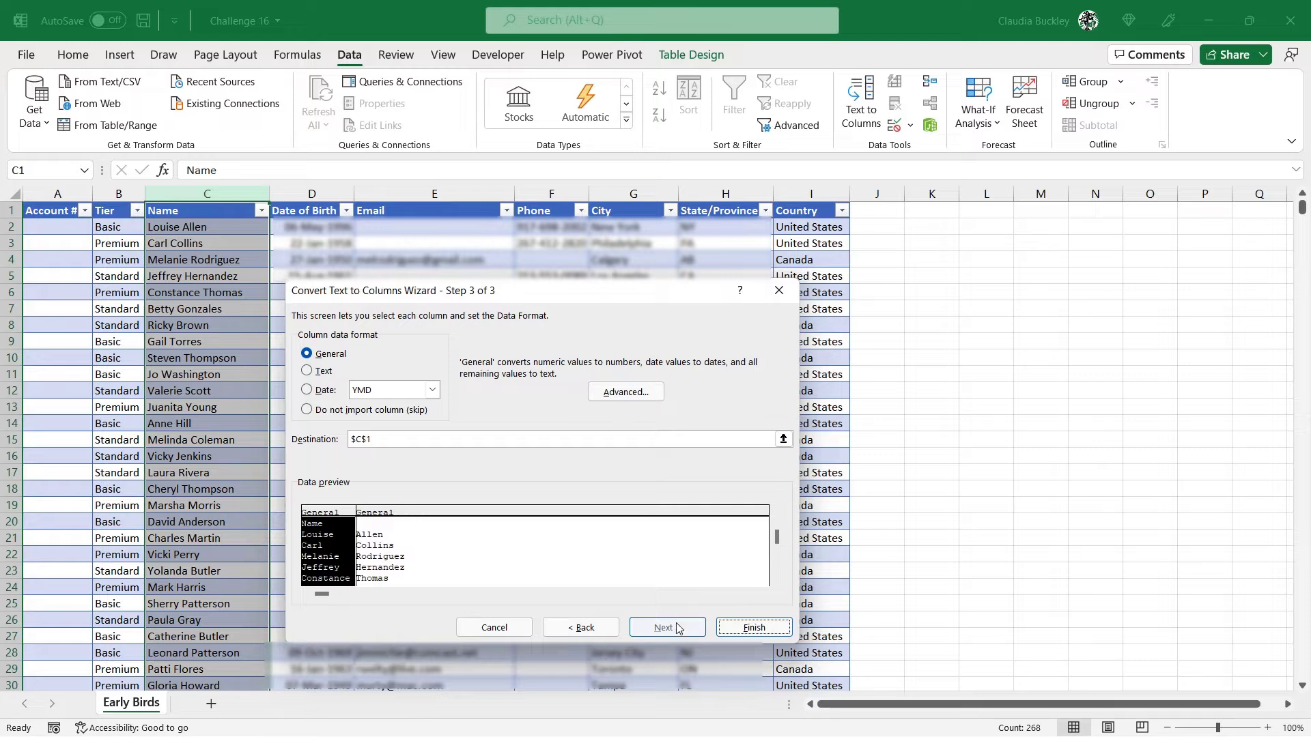
Step: Set the split's destination to cell $J$1 and complete the Text to Columns conversion
{"action": "left_click", "coordinate": [342, 439]}
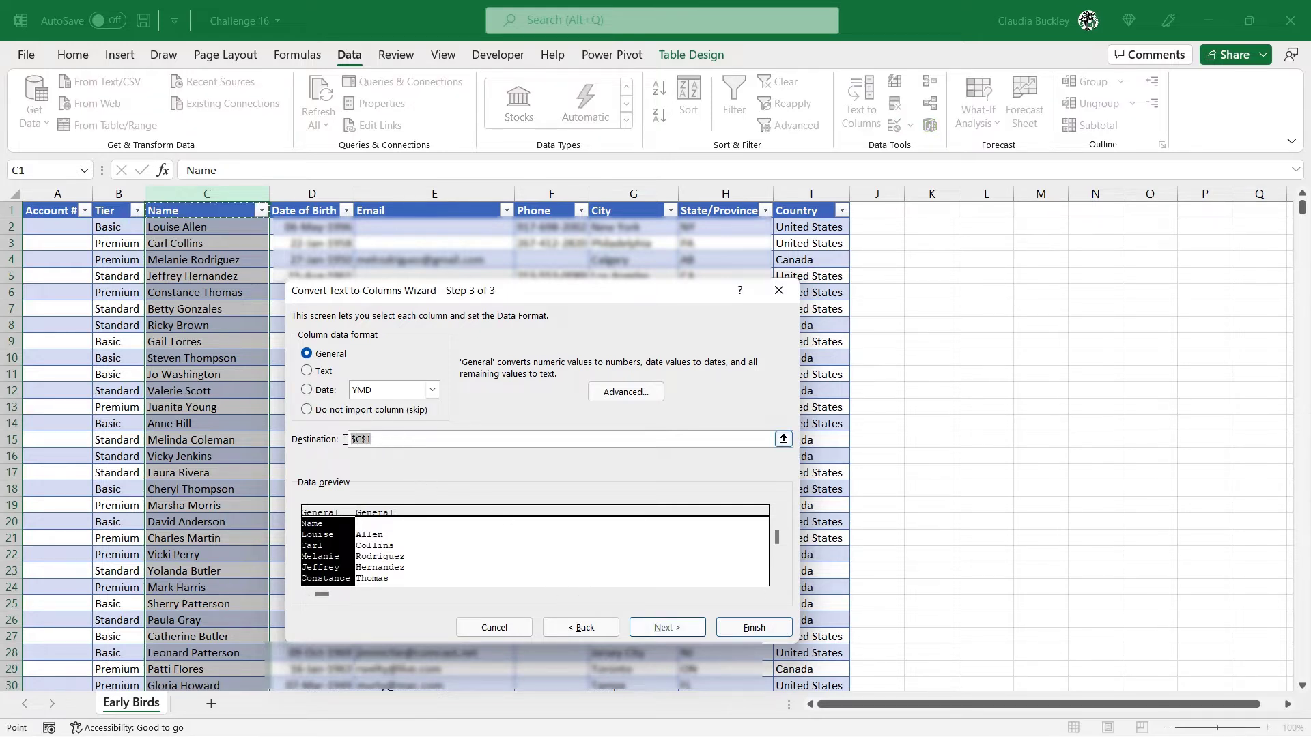
{"action": "key", "text": "BackSpace"}
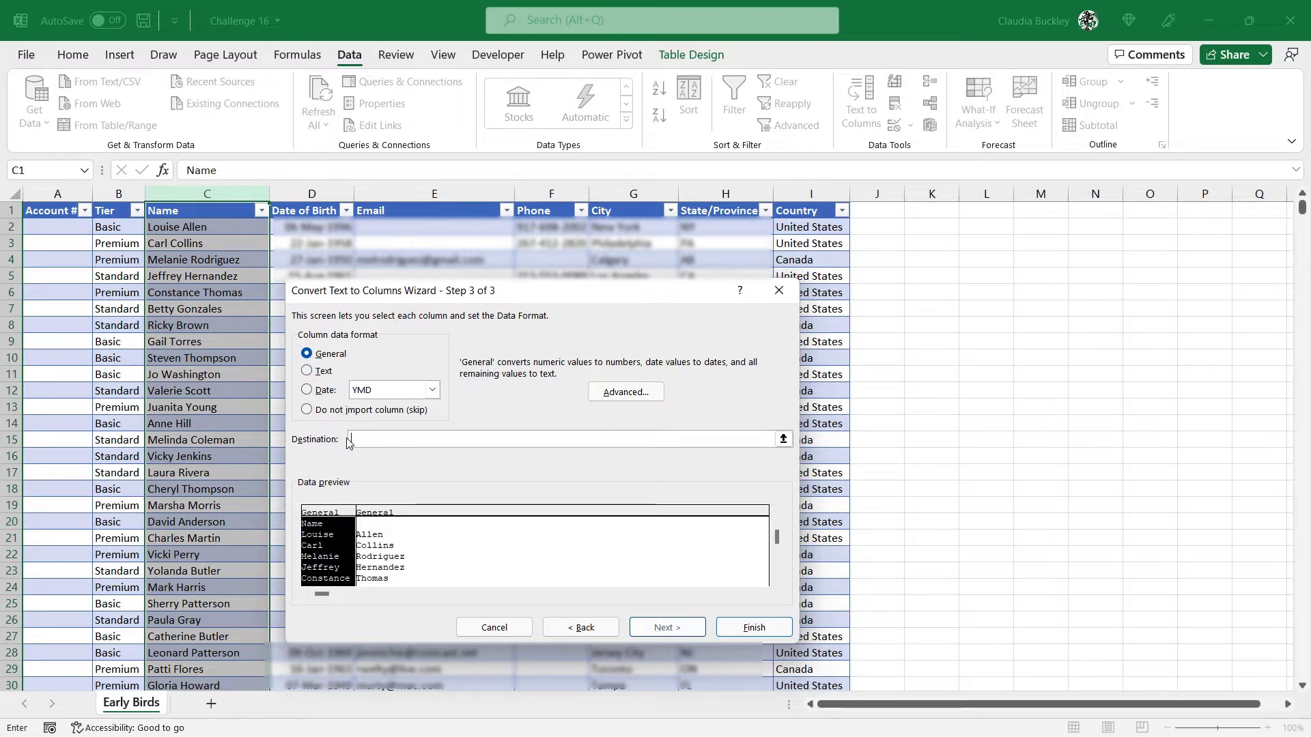
{"action": "left_click", "coordinate": [882, 213]}
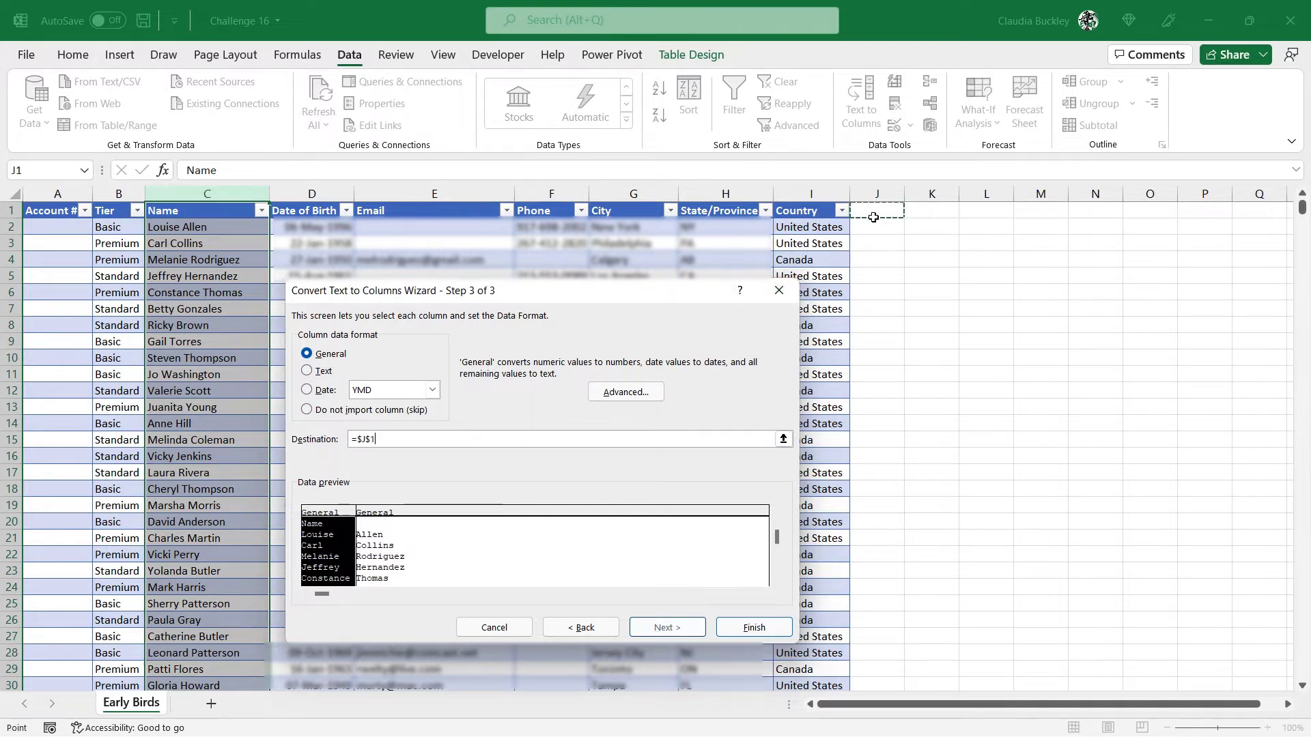
{"action": "left_click", "coordinate": [738, 628]}
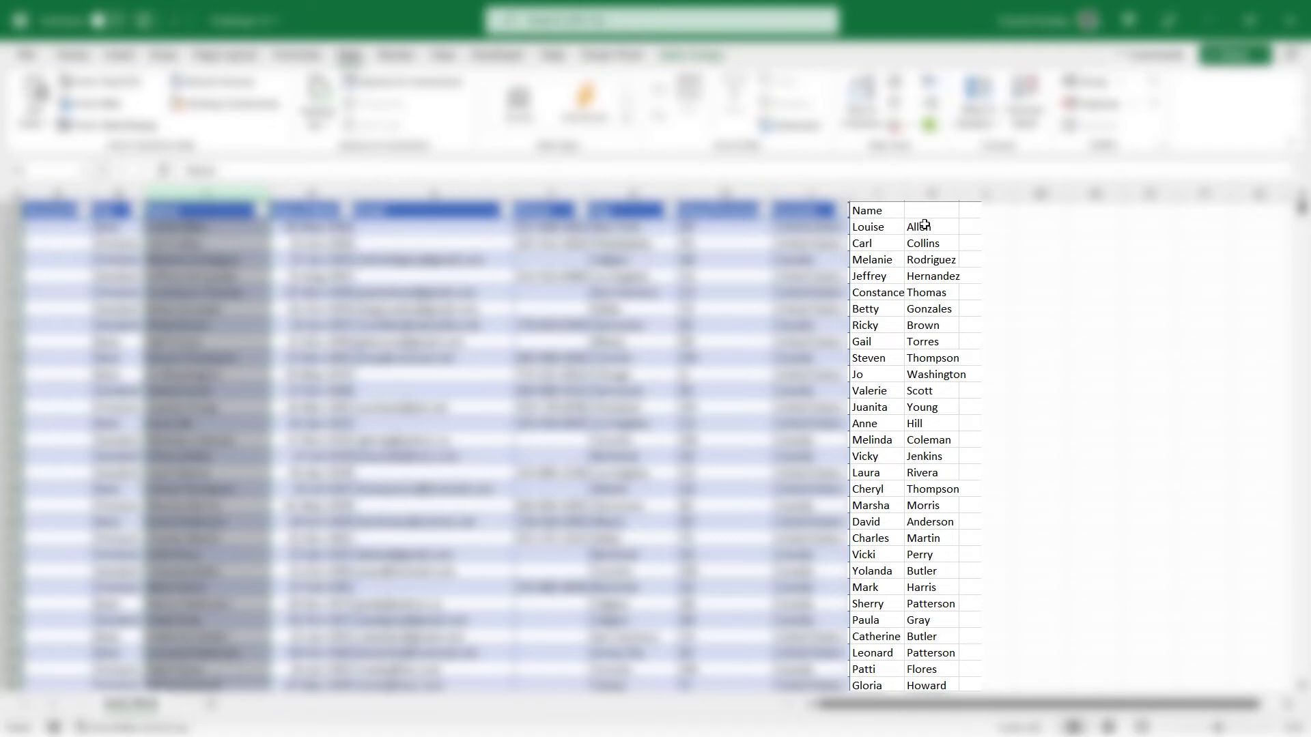
Step: Label the split columns "First Name" in J1 and "Last Name" in K1
{"action": "left_click", "coordinate": [898, 214]}
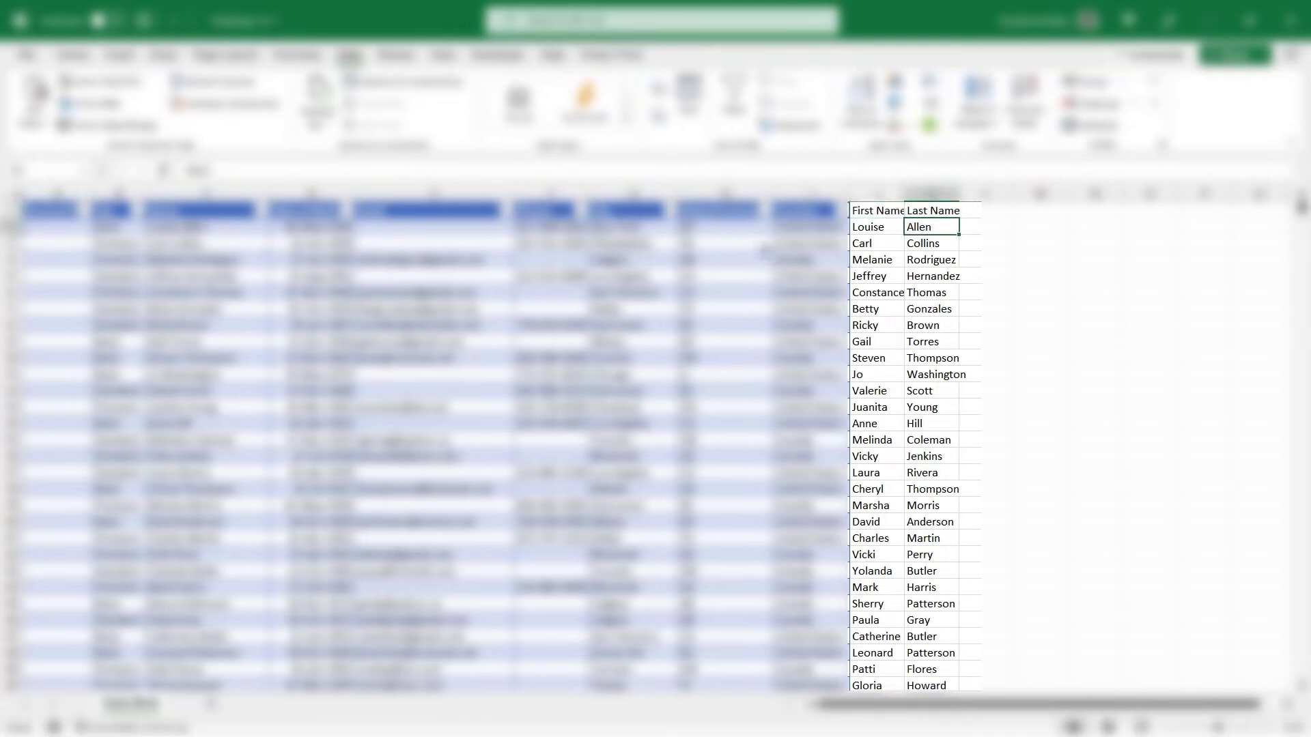
{"action": "left_click", "coordinate": [763, 248]}
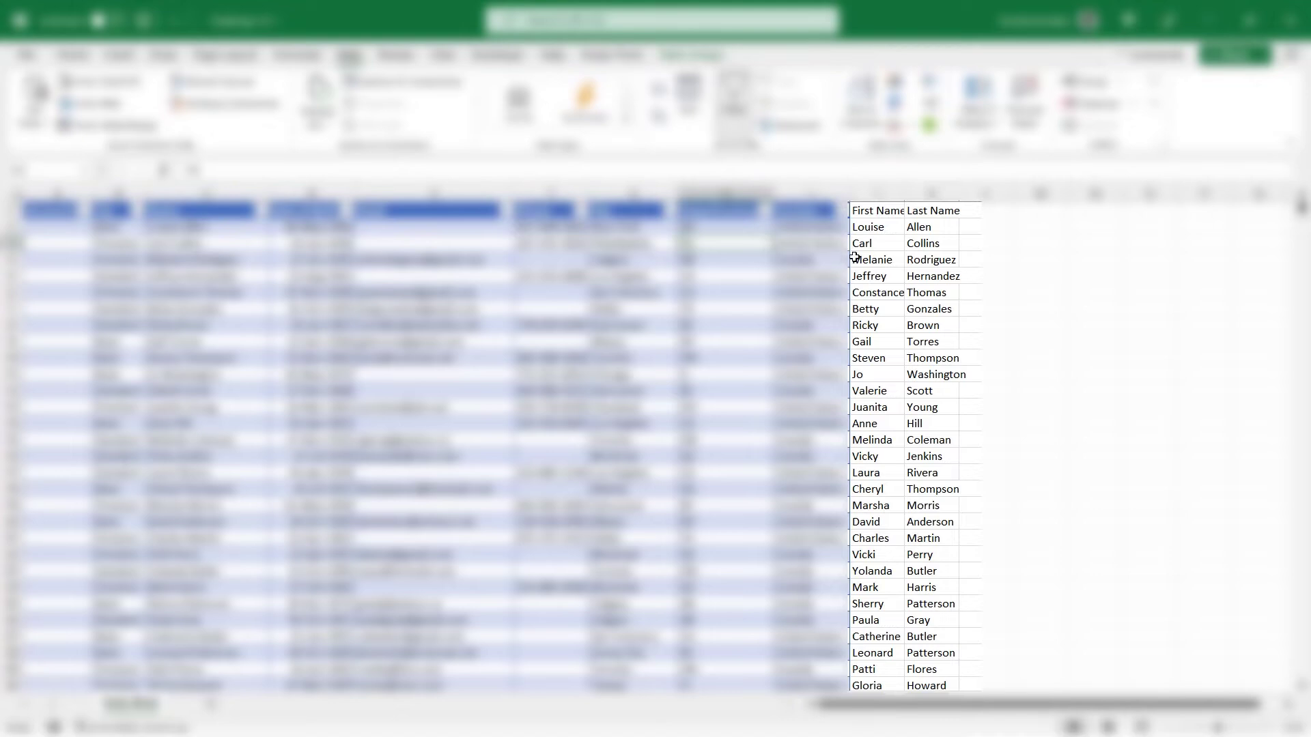
{"action": "left_click", "coordinate": [886, 242]}
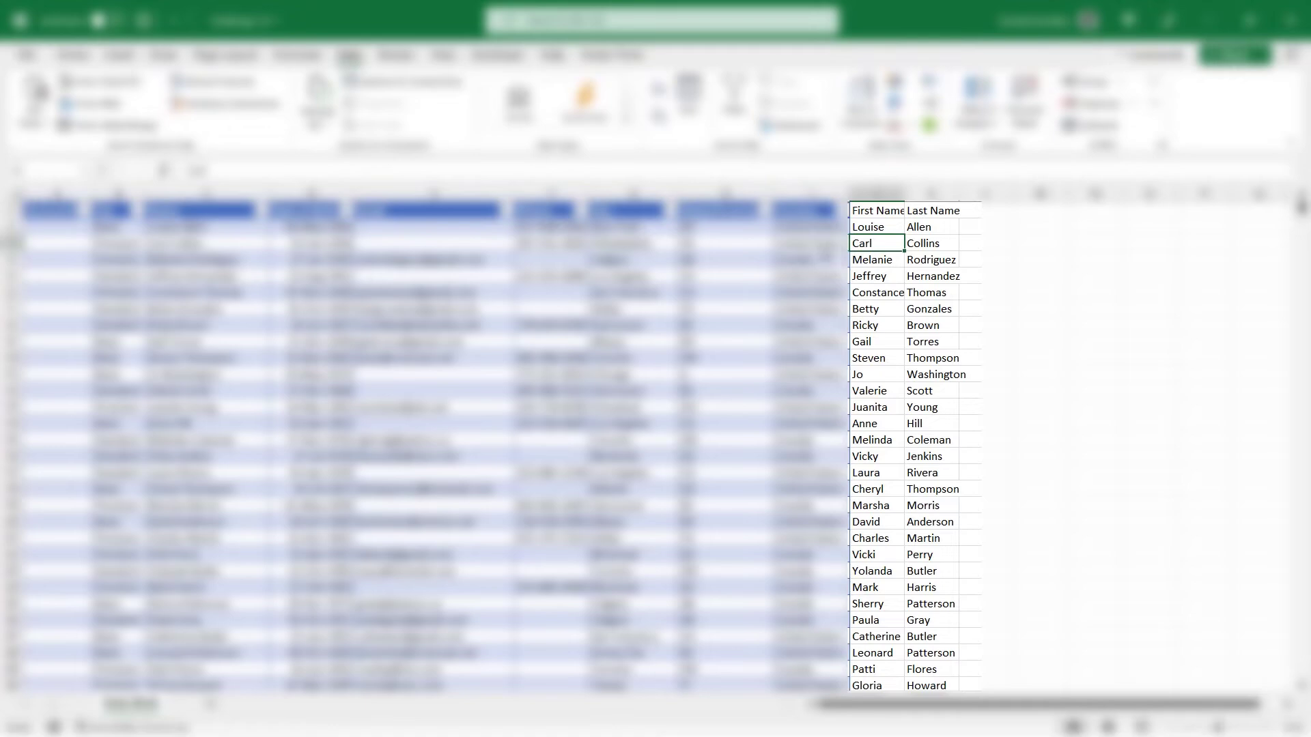
Step: Resize the T_Subs table to the range $A$1:$K$268 to include the First Name and Last Name columns
{"action": "left_click", "coordinate": [807, 260]}
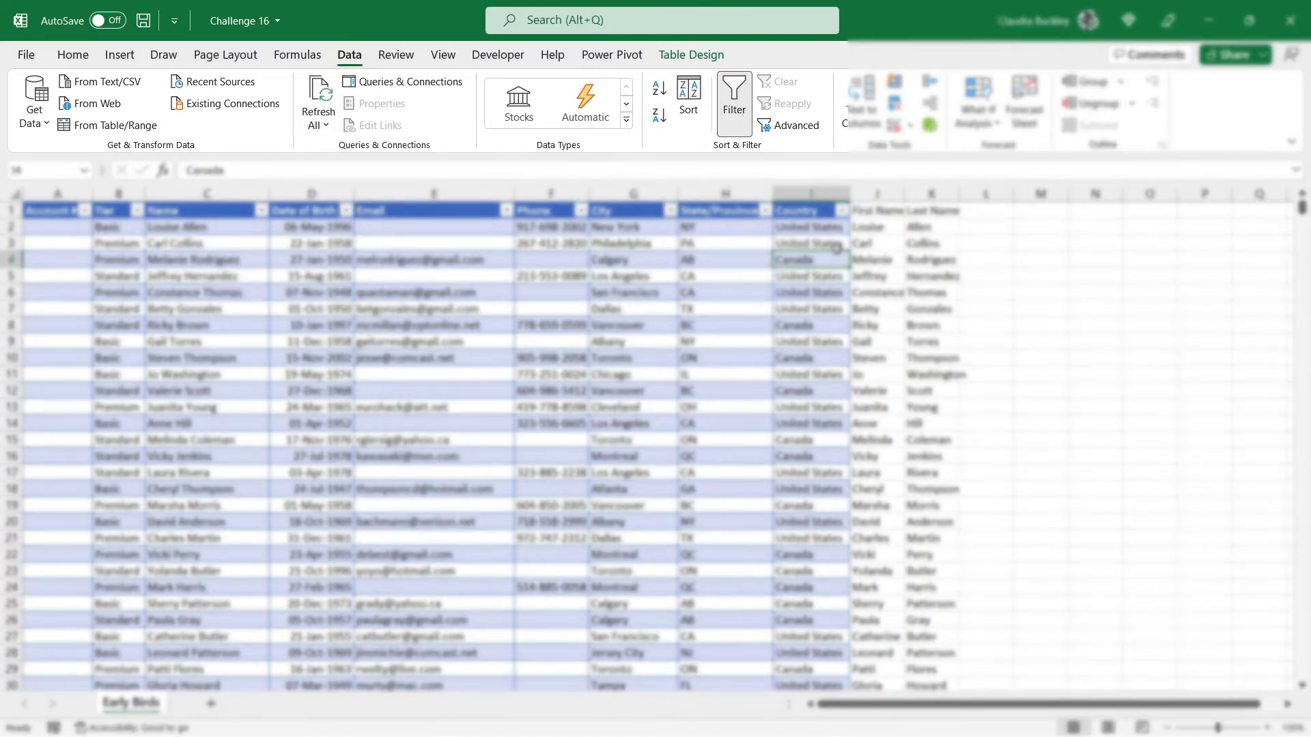
{"action": "left_click", "coordinate": [699, 54]}
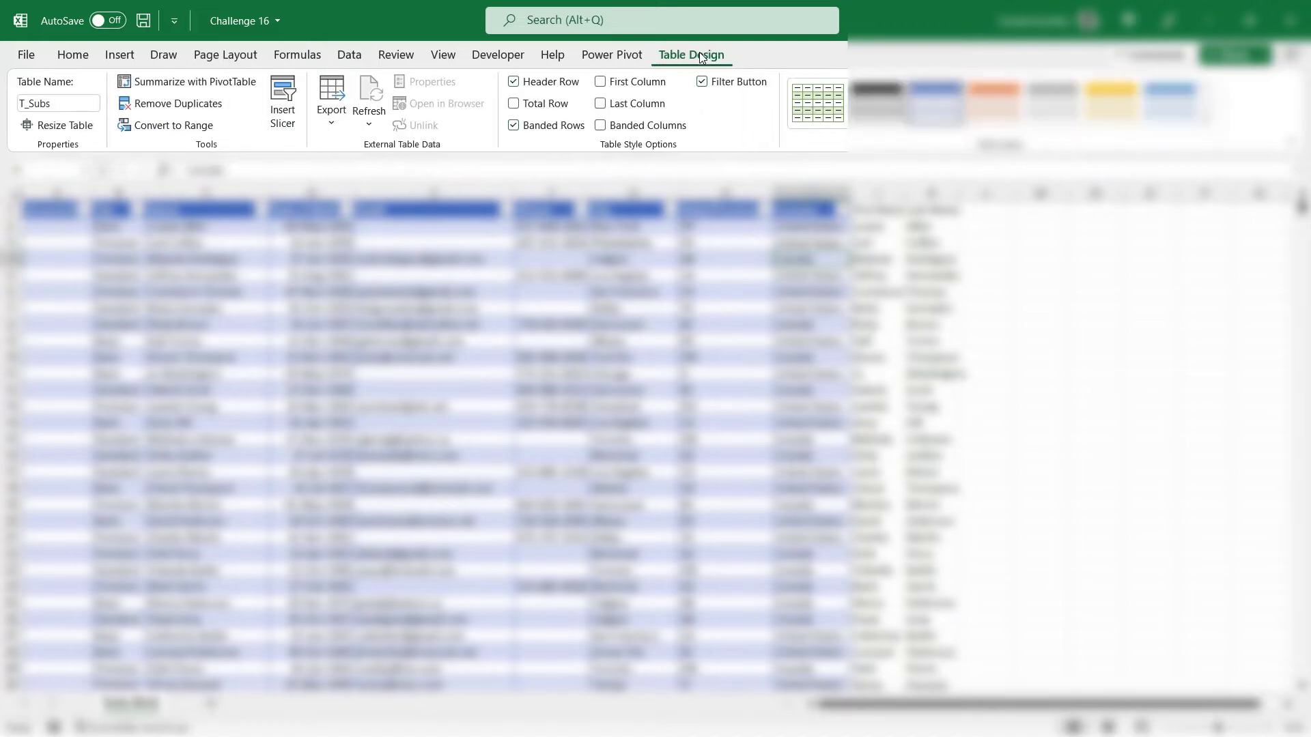
{"action": "left_click", "coordinate": [65, 125]}
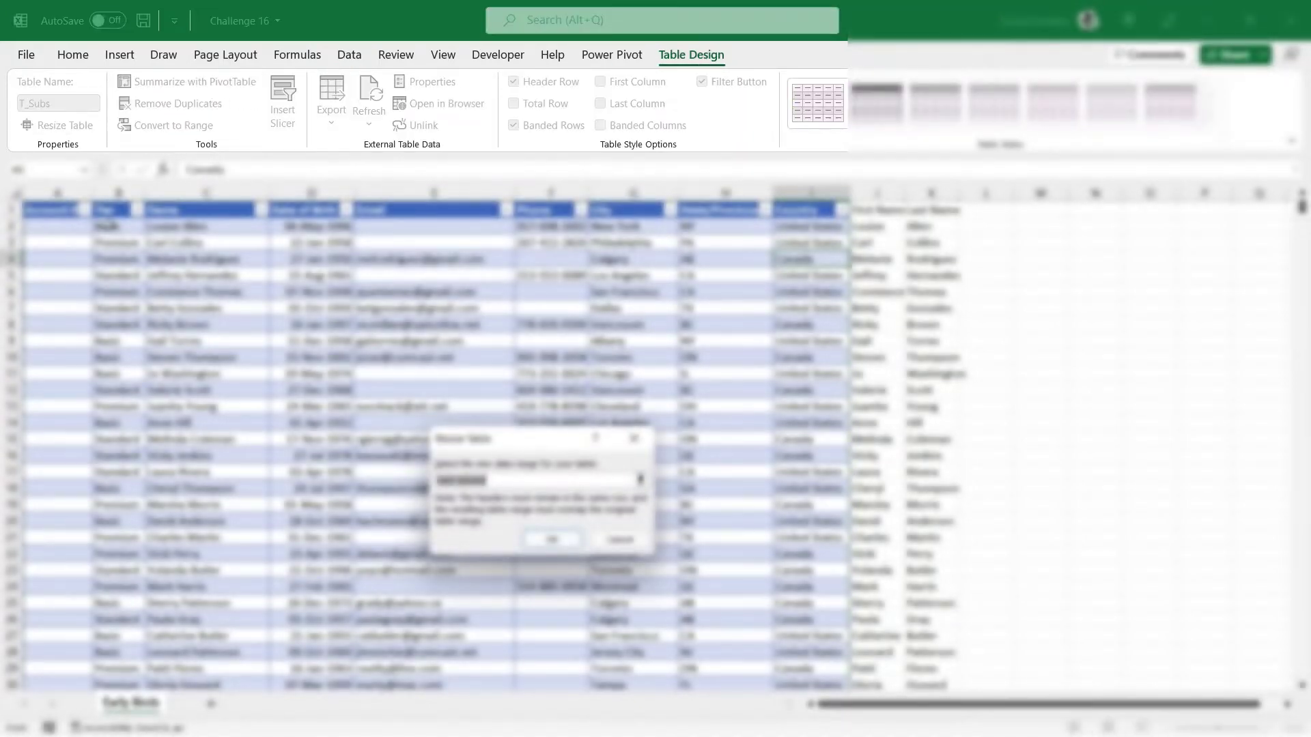
{"action": "left_click", "coordinate": [467, 480]}
{"action": "key", "text": "BackSpace"}
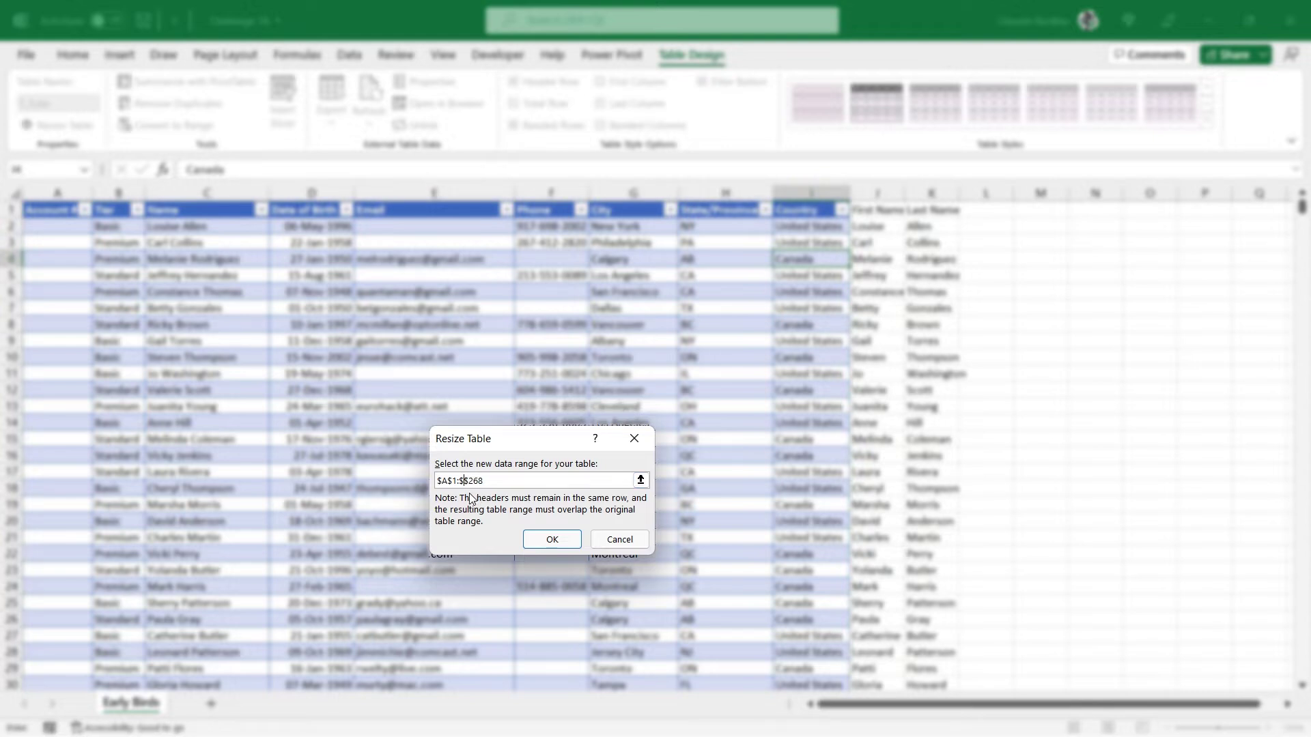
{"action": "type", "text": "K"}
{"action": "left_click", "coordinate": [549, 538]}
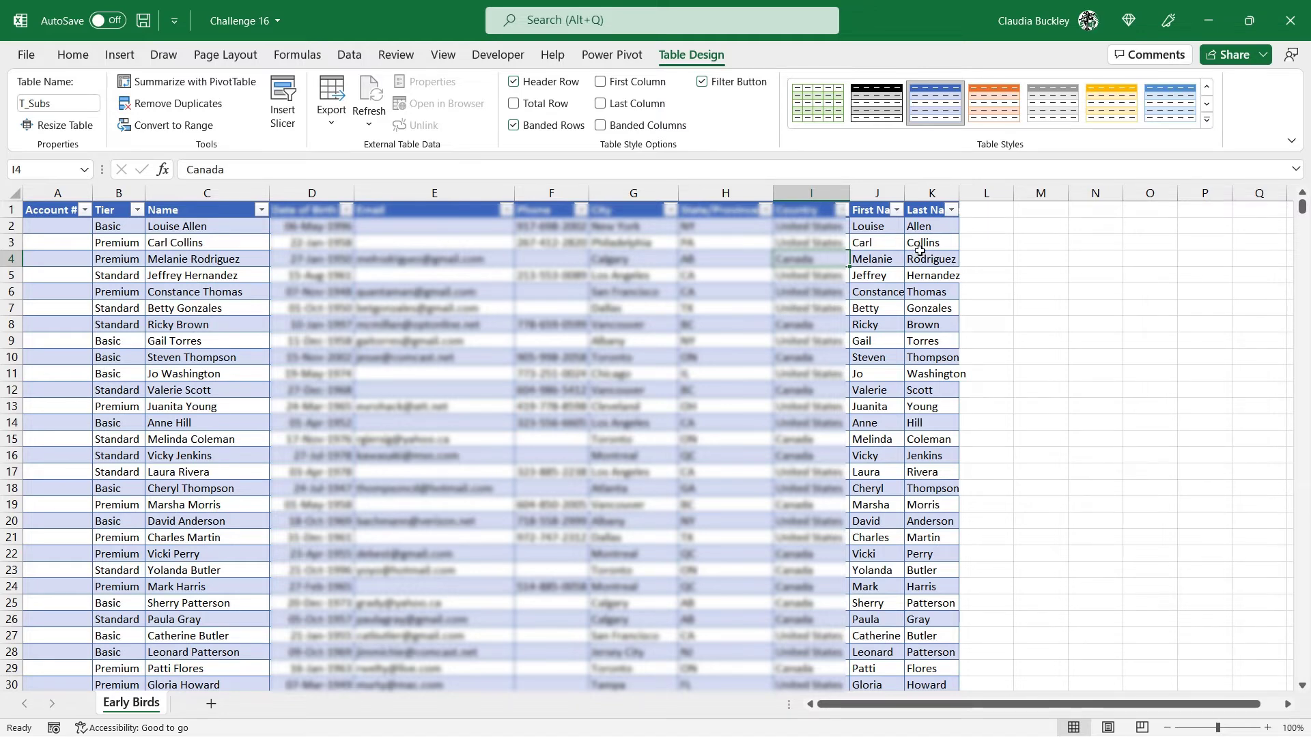
{"action": "left_click", "coordinate": [920, 227]}
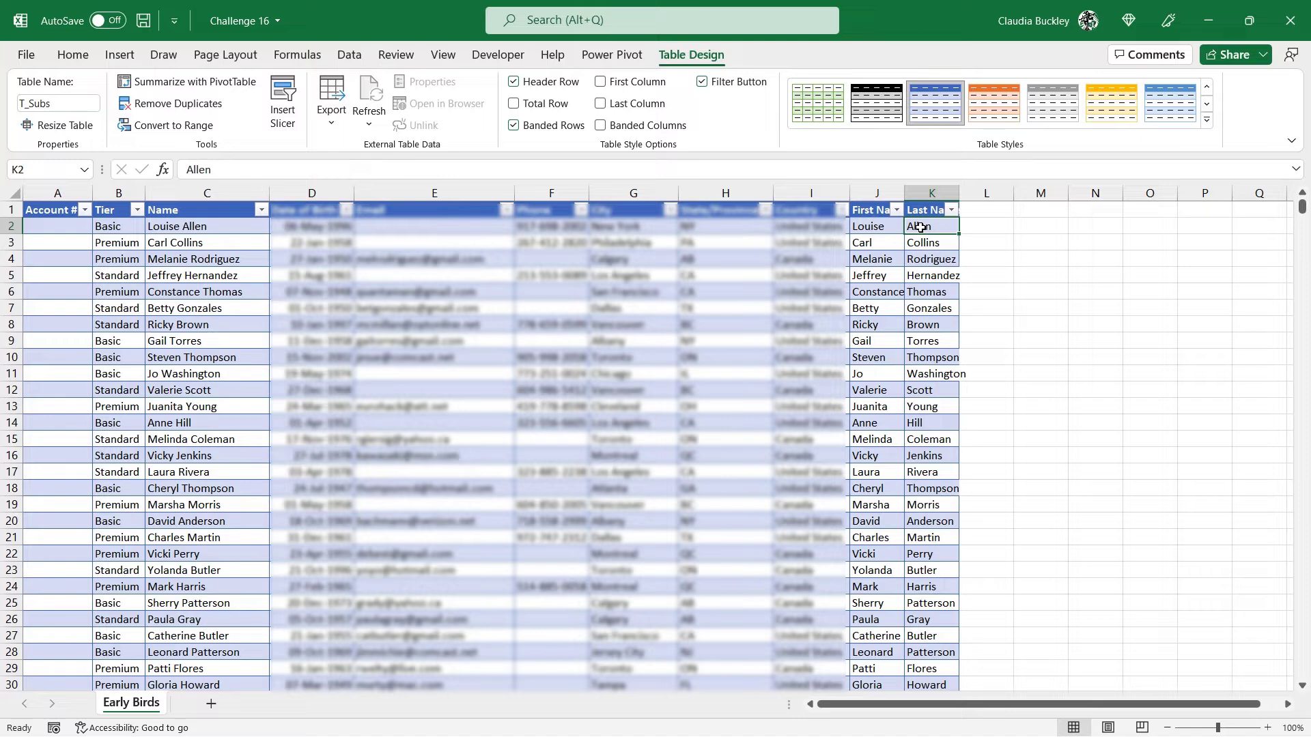
Step: Sort the T_Subs table by the Last Name column from A to Z
{"action": "left_click", "coordinate": [357, 60]}
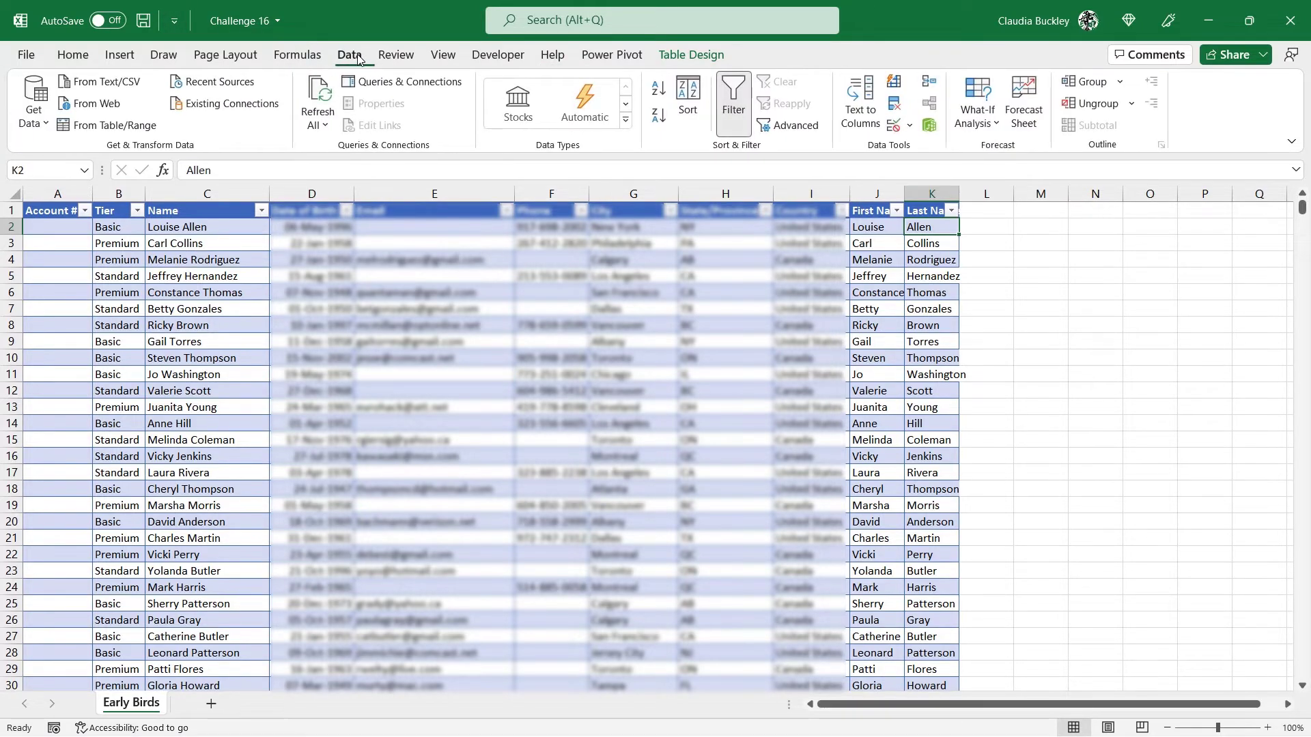
{"action": "left_click", "coordinate": [659, 93]}
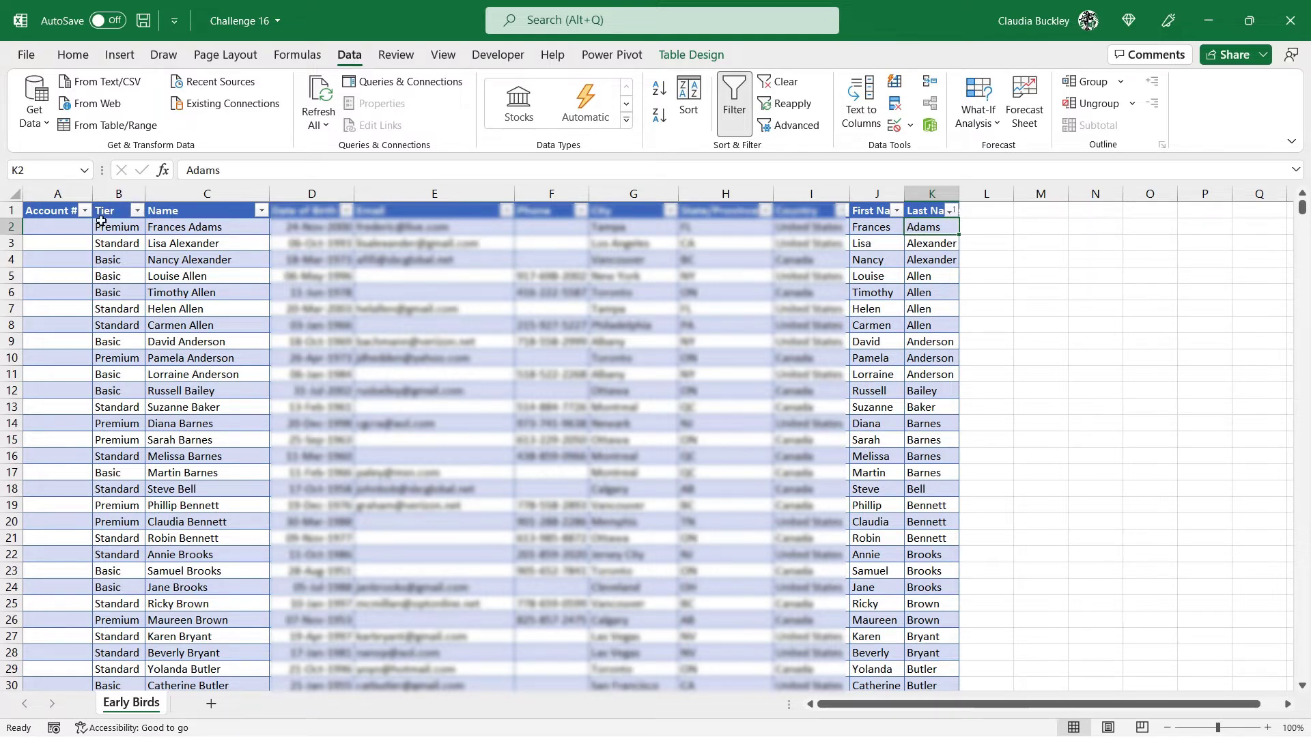
Step: Try to enter the first four-digit account number with leading zeros in cell A2 as a plain number
{"action": "left_click", "coordinate": [79, 225]}
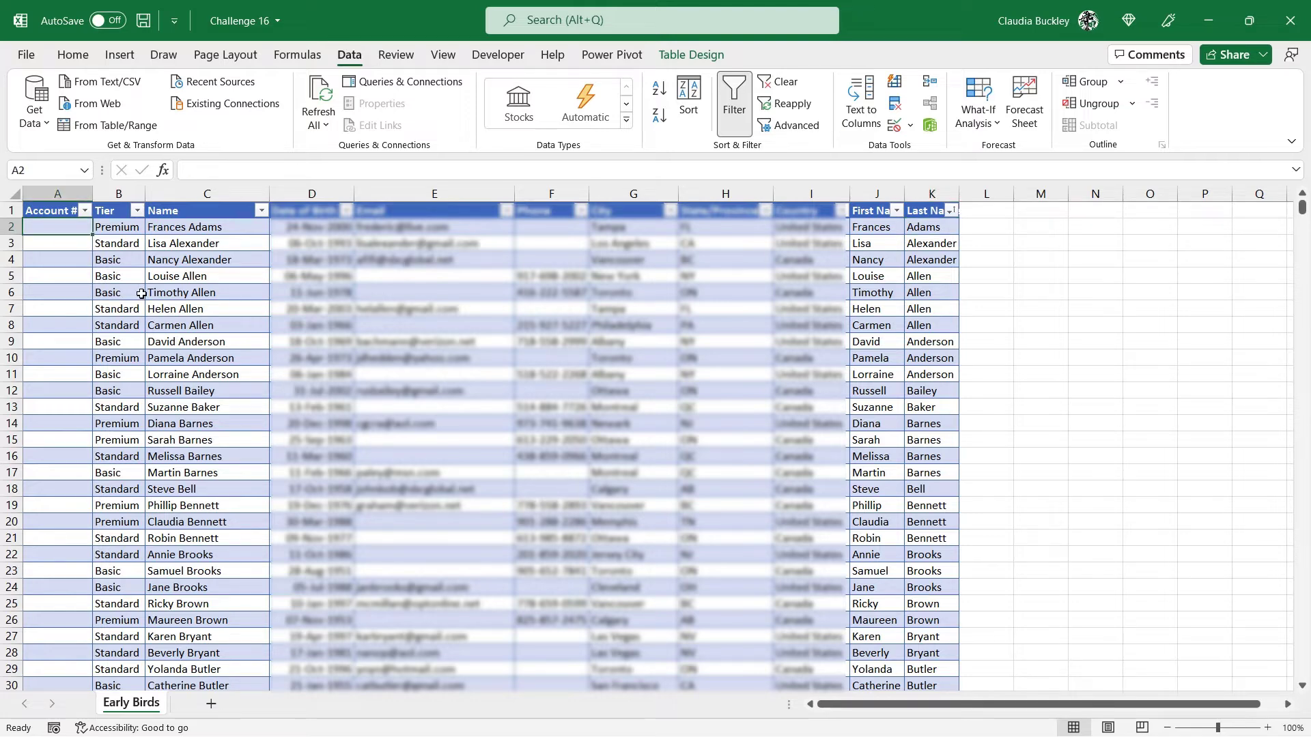
{"action": "type", "text": "0001"}
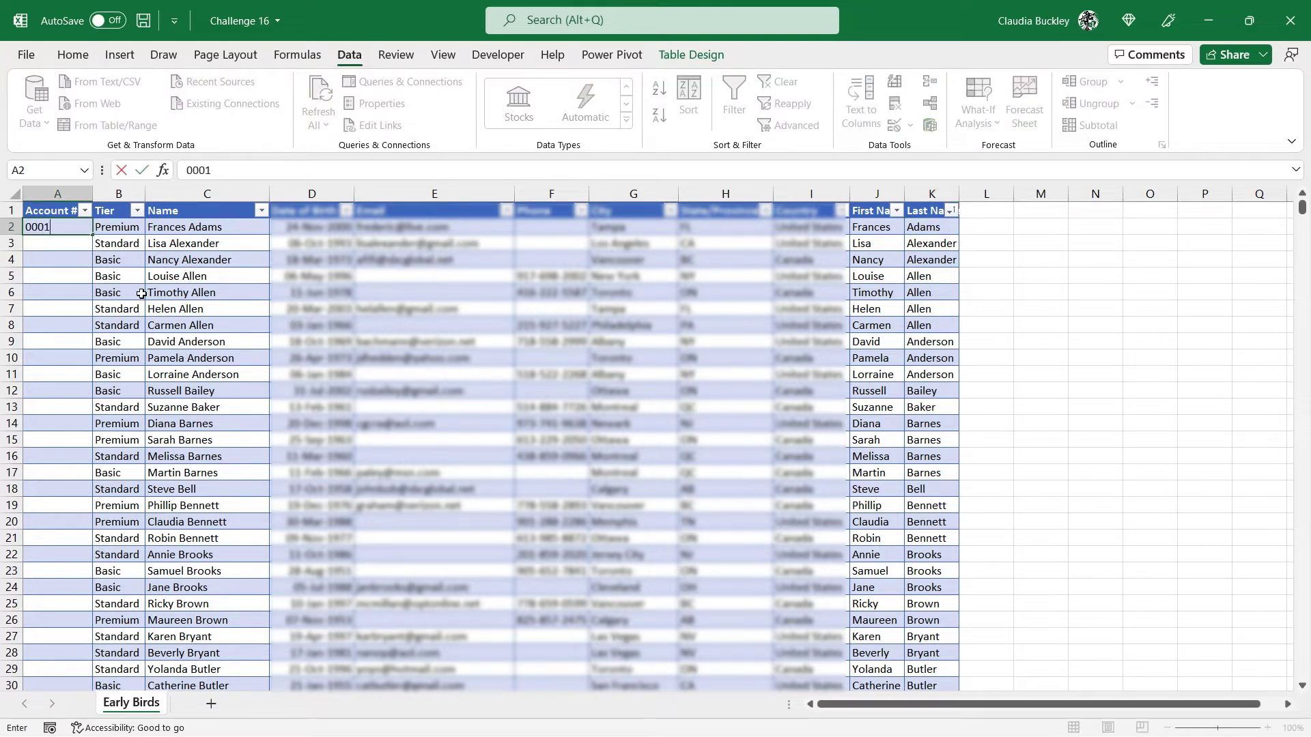
{"action": "key", "text": "Return"}
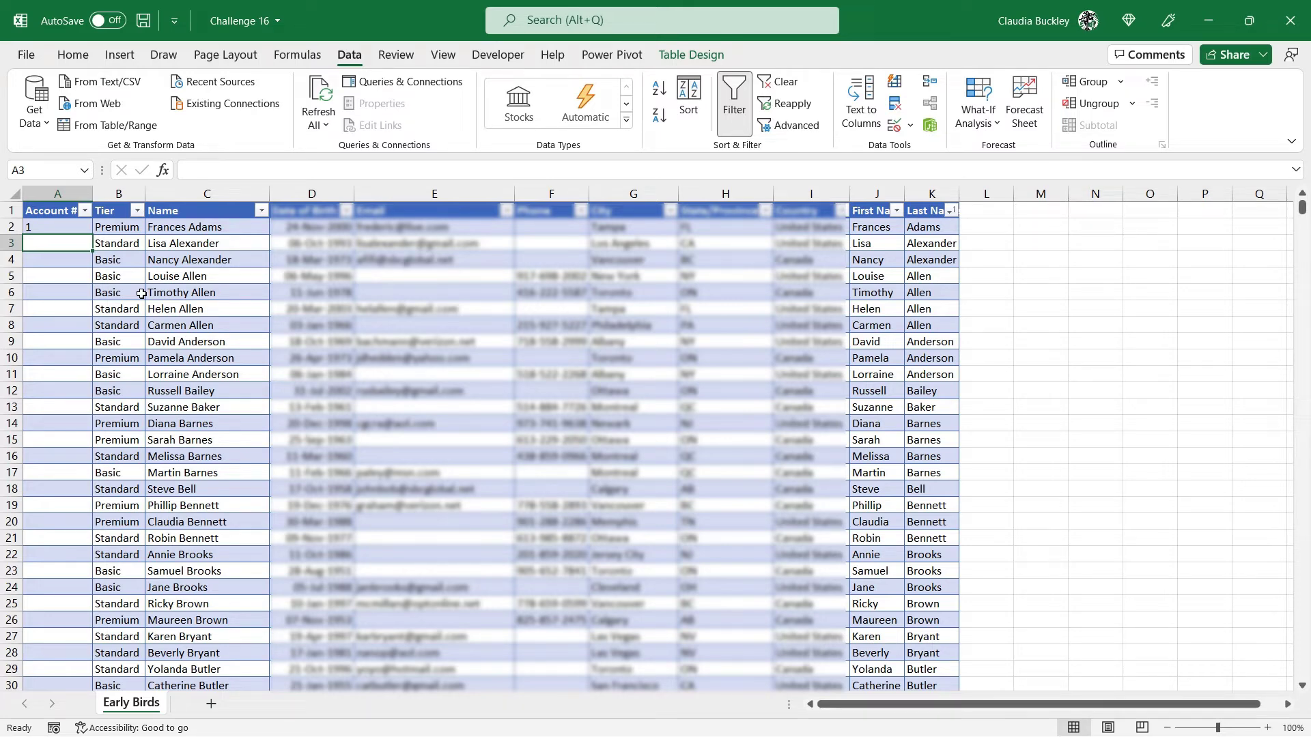
Step: Enter the first account number in A2 as text with a leading apostrophe, and fill it as a series down to row 268
{"action": "key", "text": "Up"}
{"action": "type", "text": "'"}
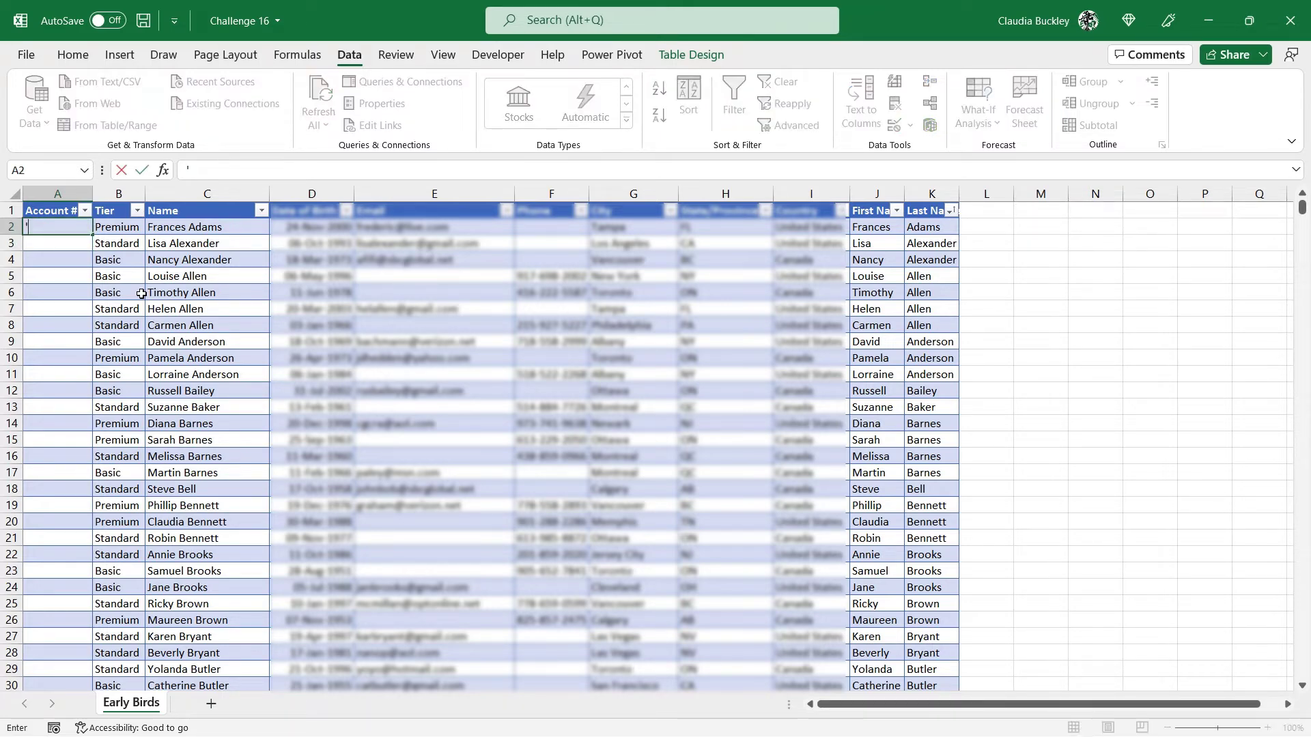
{"action": "type", "text": "0001"}
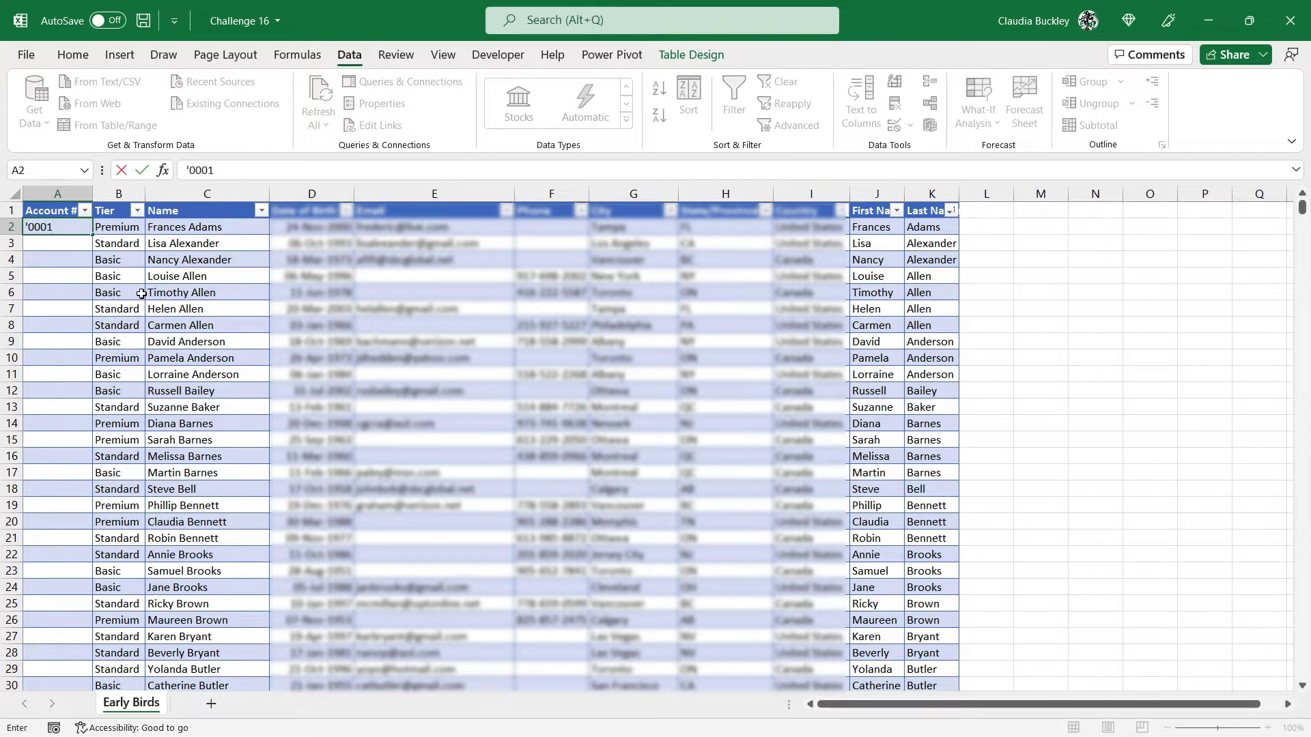
{"action": "key", "text": "Return"}
{"action": "key", "text": "Up"}
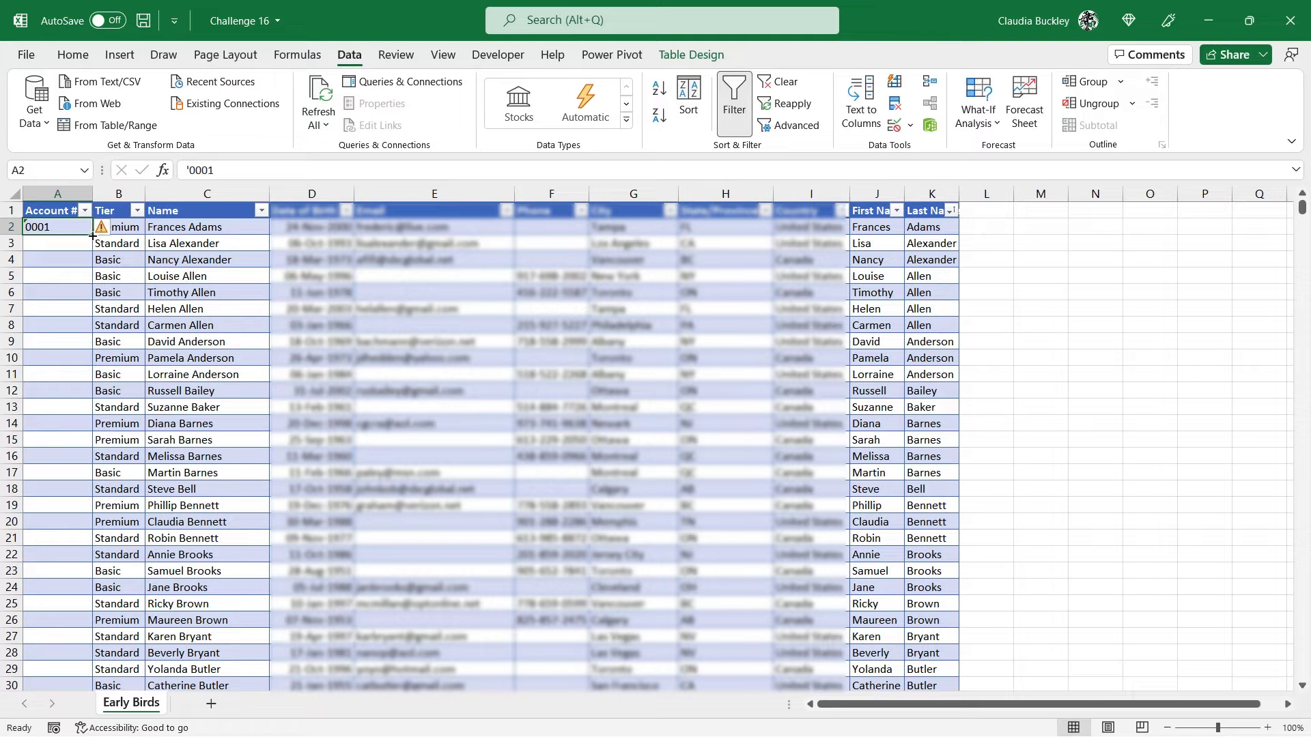
{"action": "left_click_drag", "start_coordinate": [92, 235], "coordinate": [57, 654]}
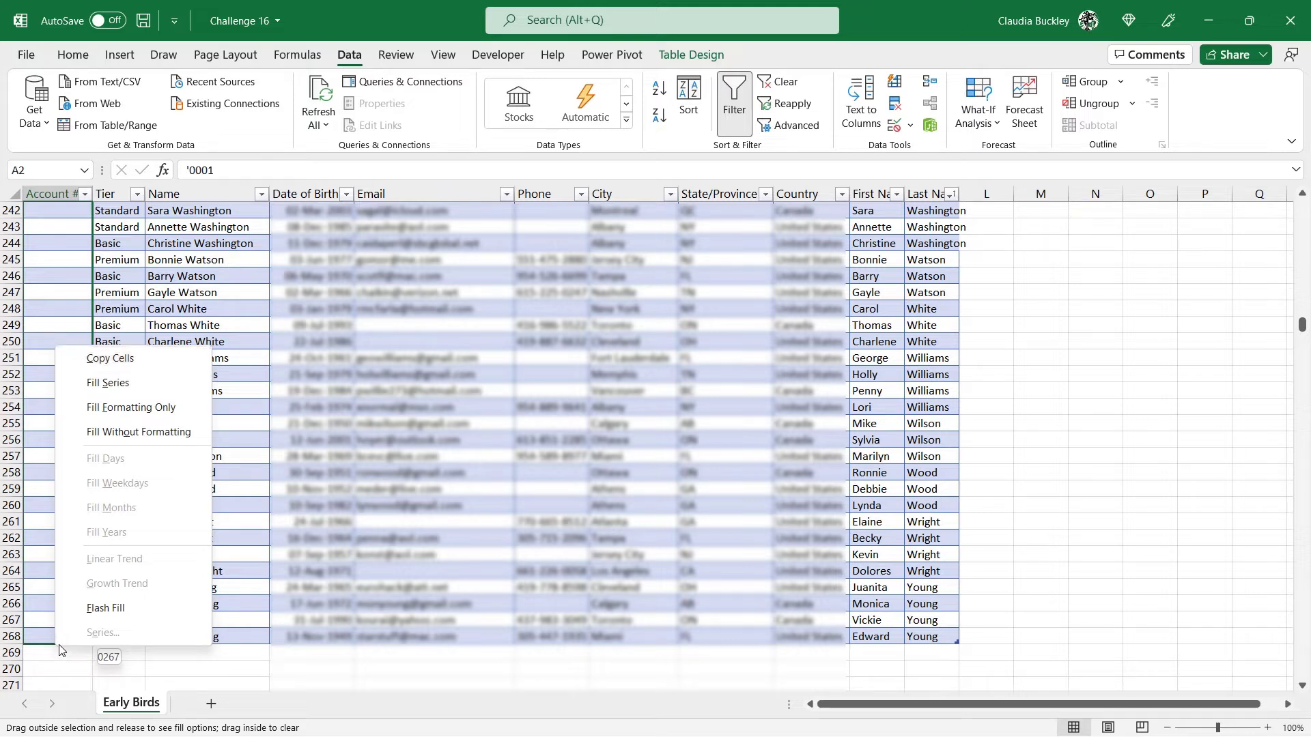
{"action": "left_click", "coordinate": [141, 387]}
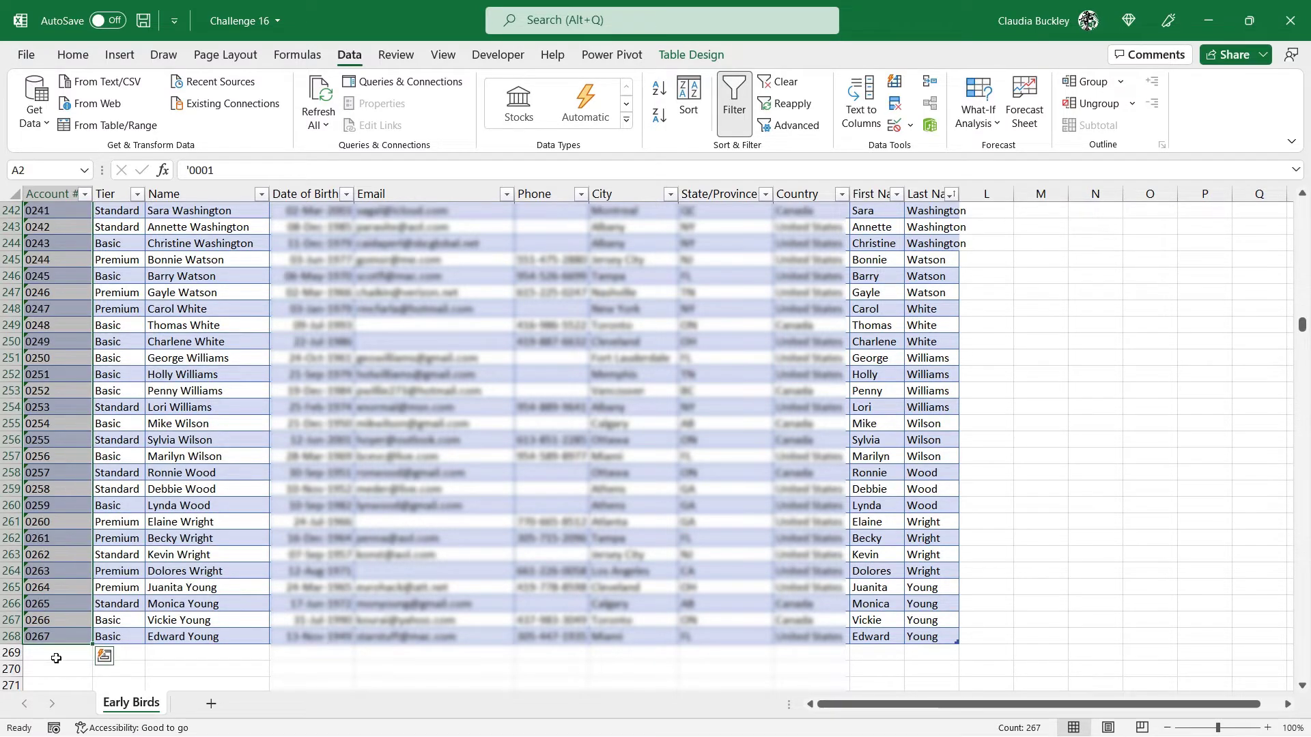
Step: Ignore the number-stored-as-text error for all the filled Account # cells
{"action": "scroll", "coordinate": [59, 624], "scroll_direction": "up", "scroll_amount": 6}
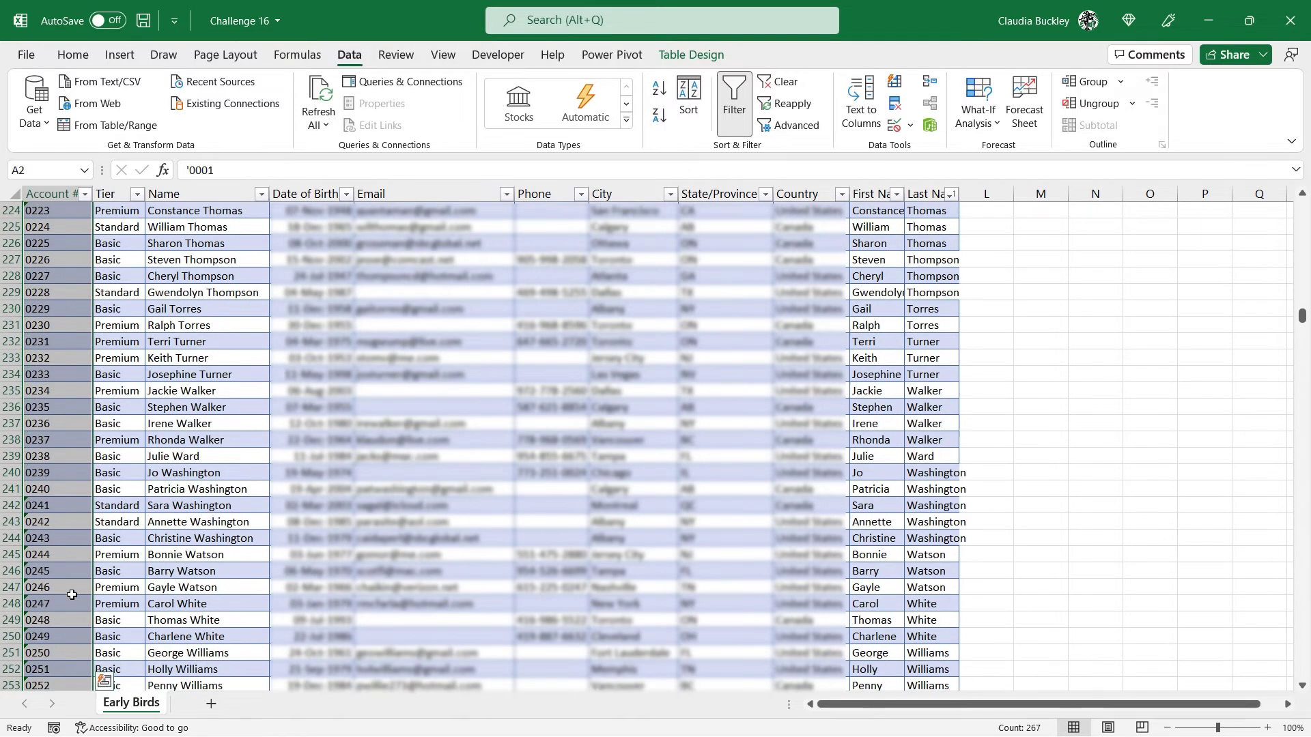
{"action": "left_click_drag", "start_coordinate": [1302, 315], "coordinate": [1301, 205]}
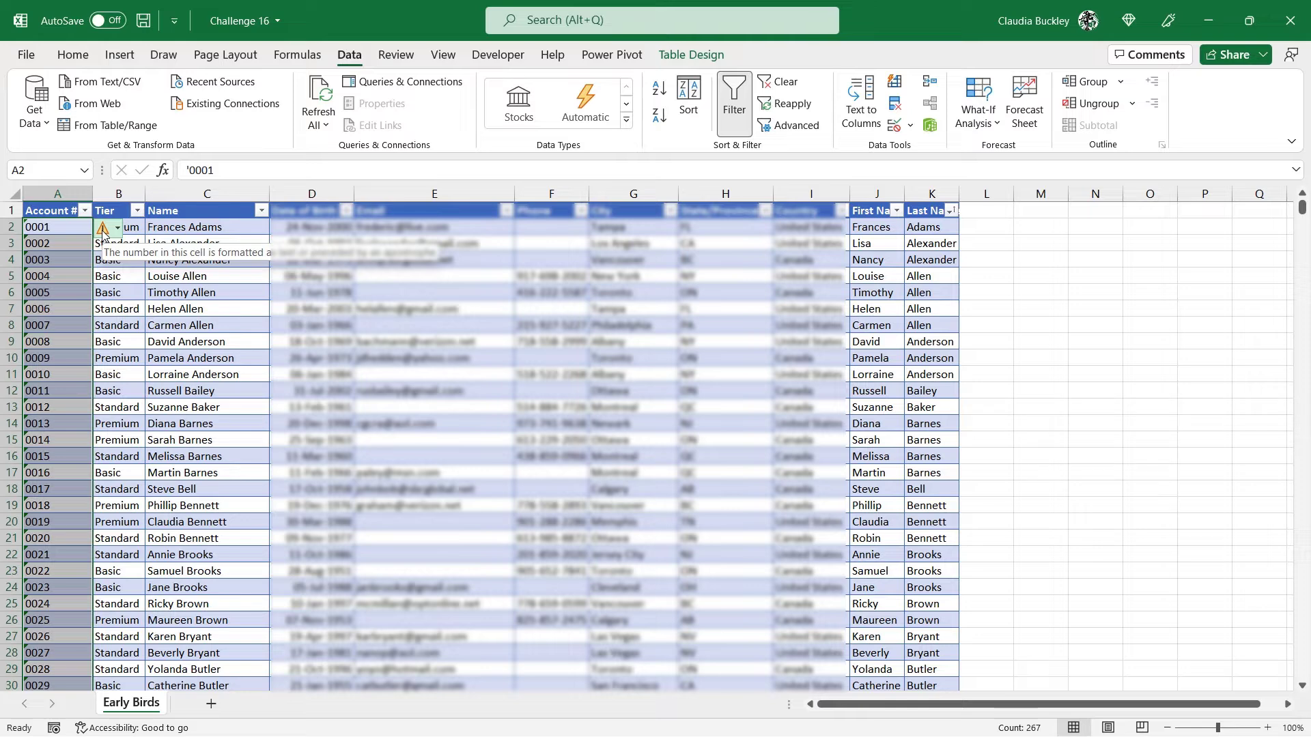
{"action": "left_click", "coordinate": [102, 230]}
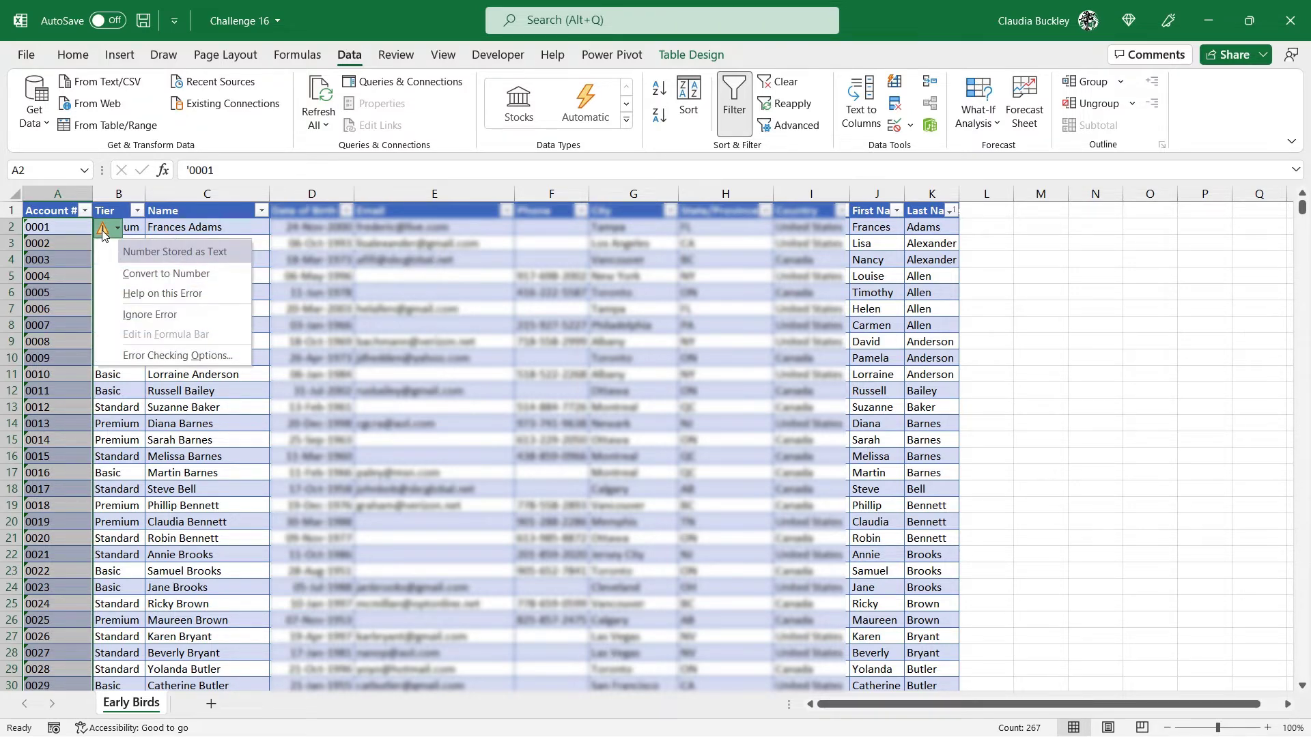
{"action": "left_click", "coordinate": [140, 314]}
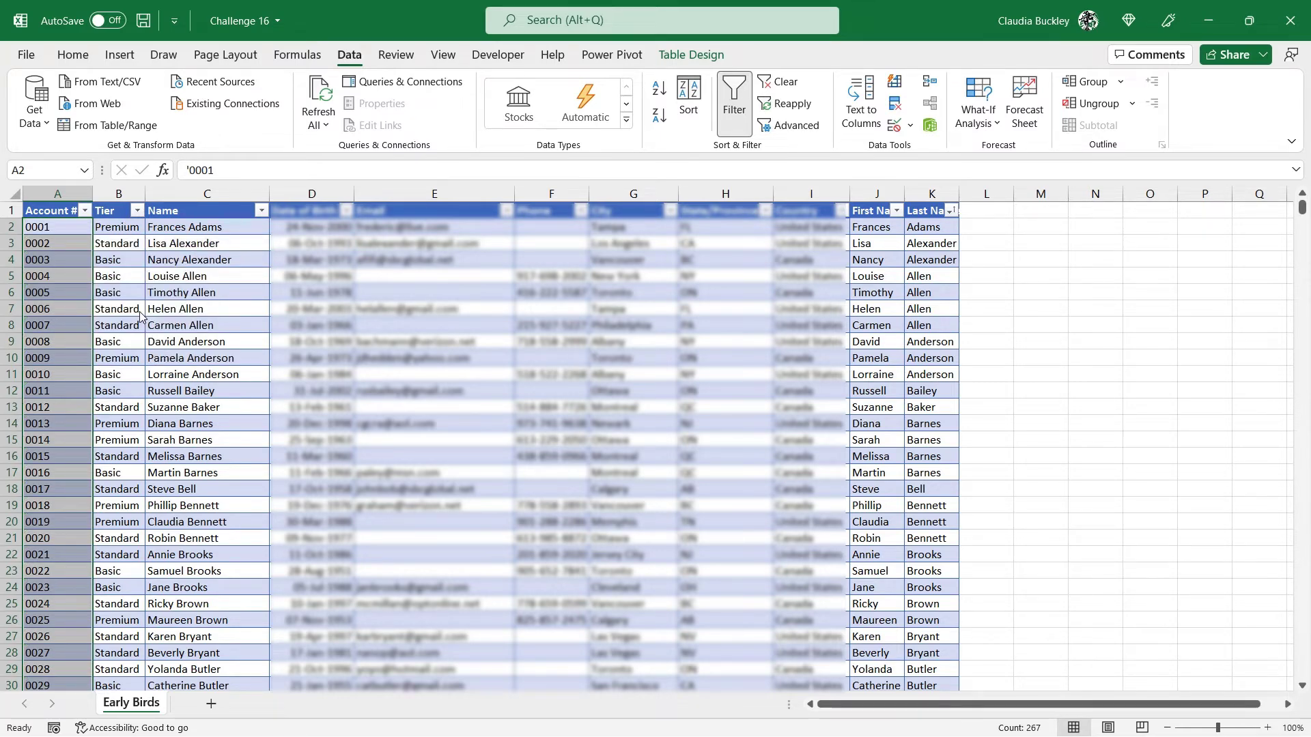
{"action": "left_click", "coordinate": [60, 328]}
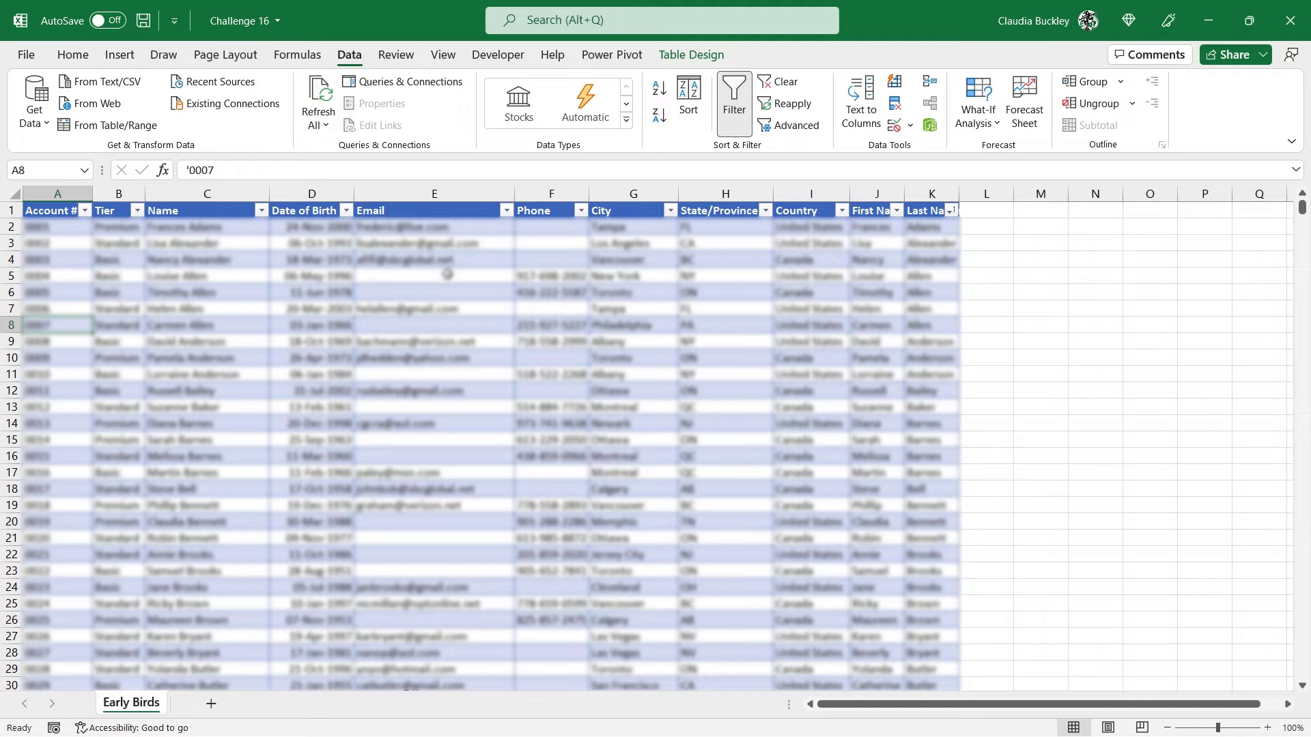
Step: Filter the Email column to show only the rows with blanks
{"action": "left_click", "coordinate": [448, 272]}
{"action": "left_click", "coordinate": [507, 211]}
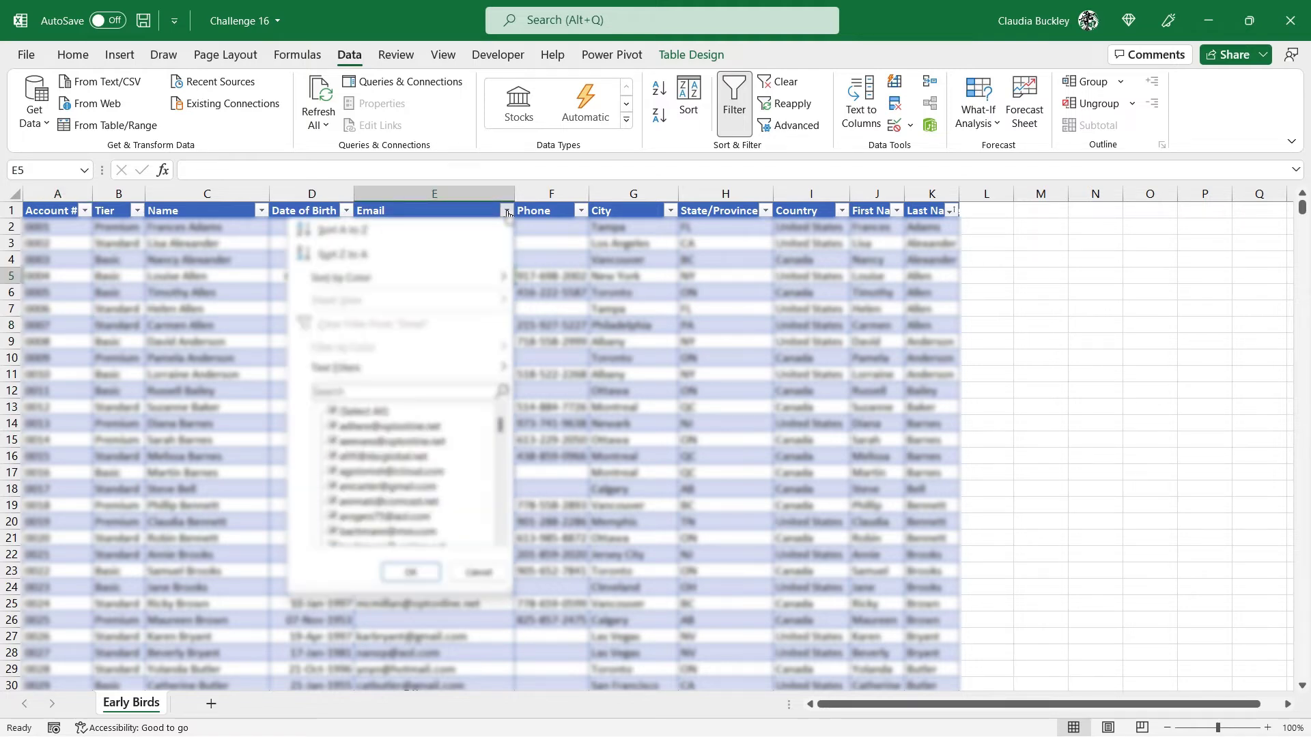
{"action": "left_click", "coordinate": [335, 411]}
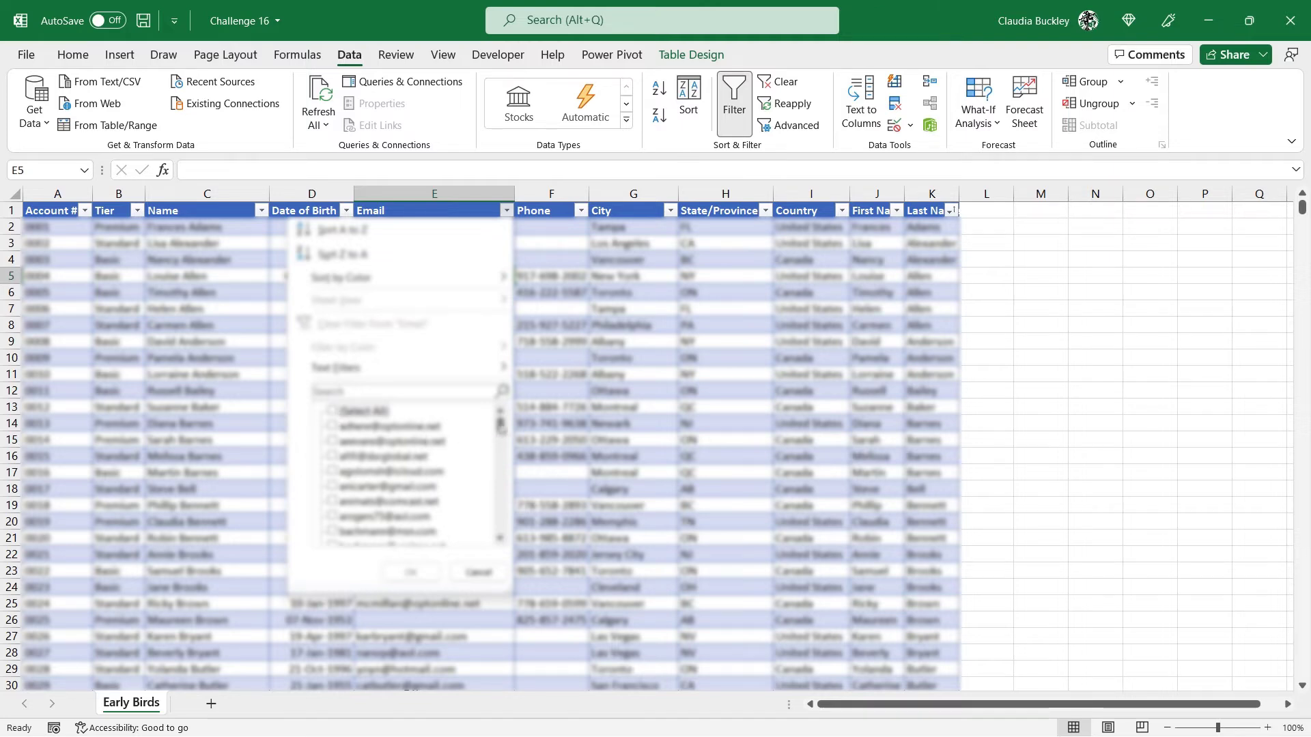
{"action": "left_click_drag", "start_coordinate": [500, 426], "coordinate": [490, 525]}
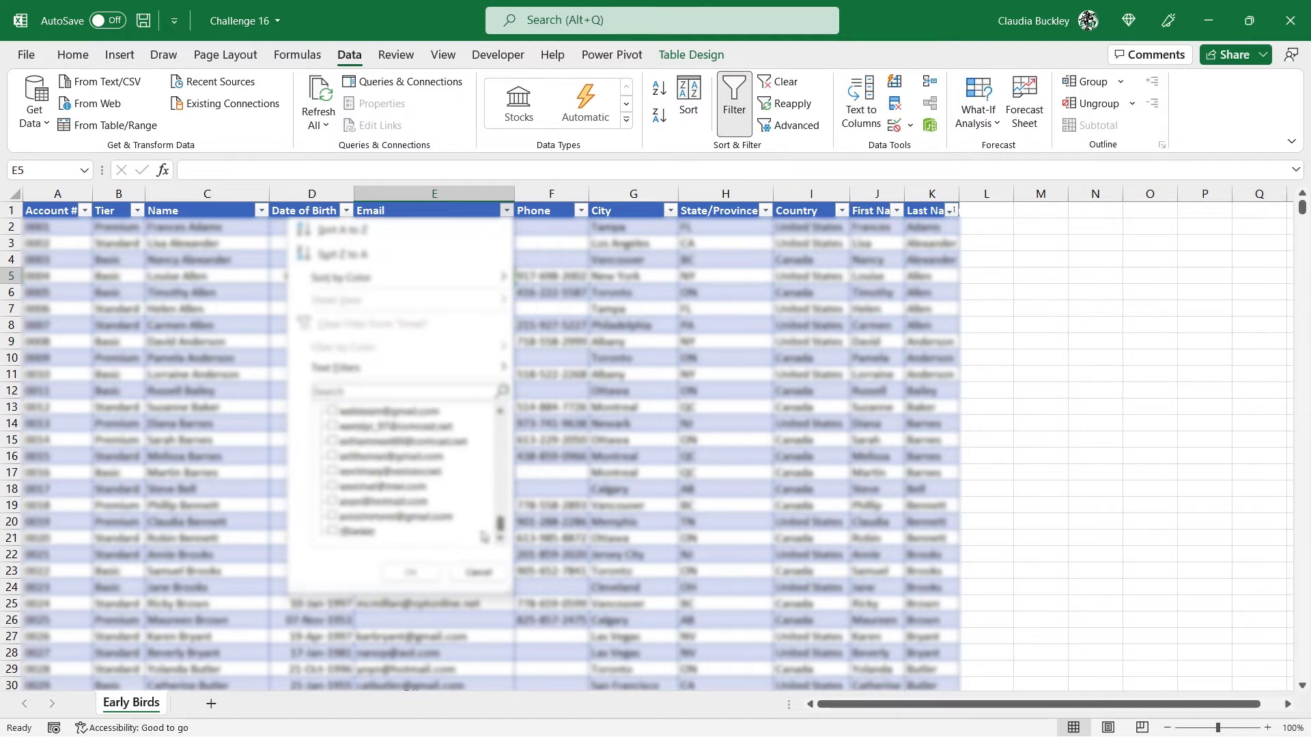
{"action": "left_click", "coordinate": [333, 532]}
{"action": "left_click", "coordinate": [410, 572]}
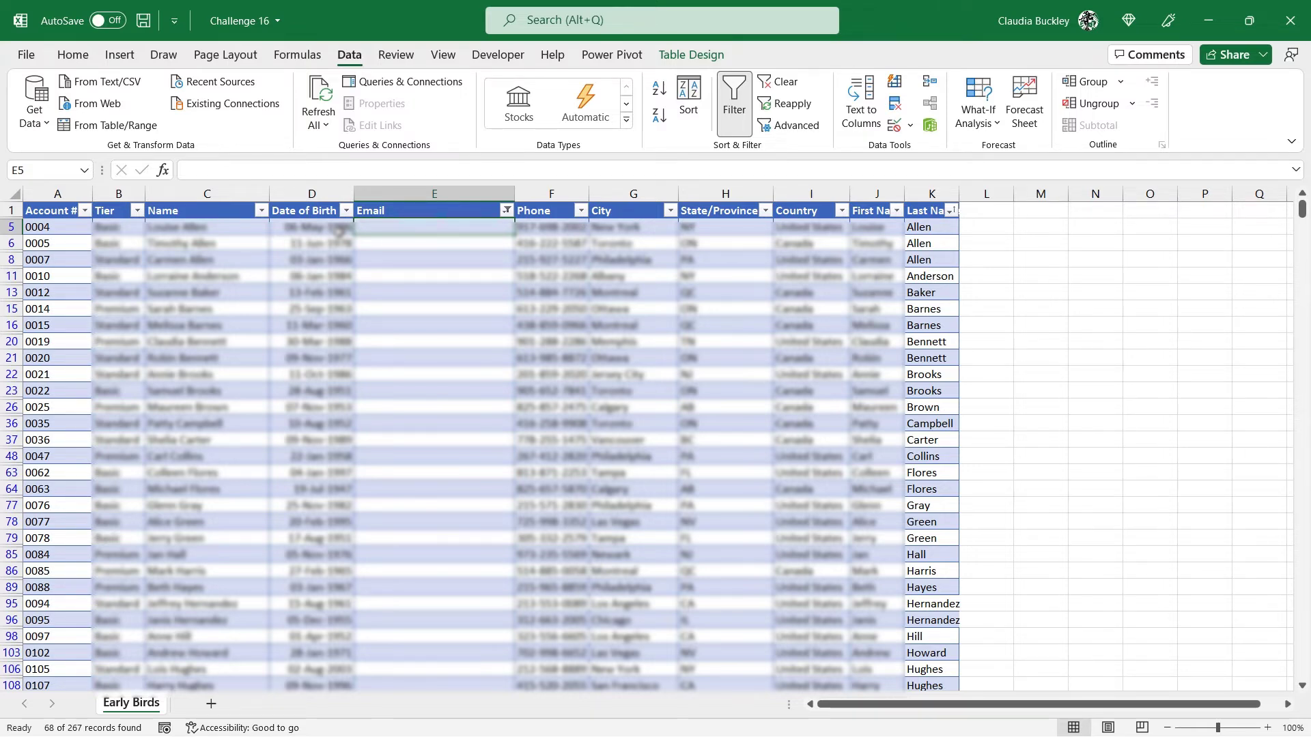
{"action": "type", "text": "=CONCAT("}
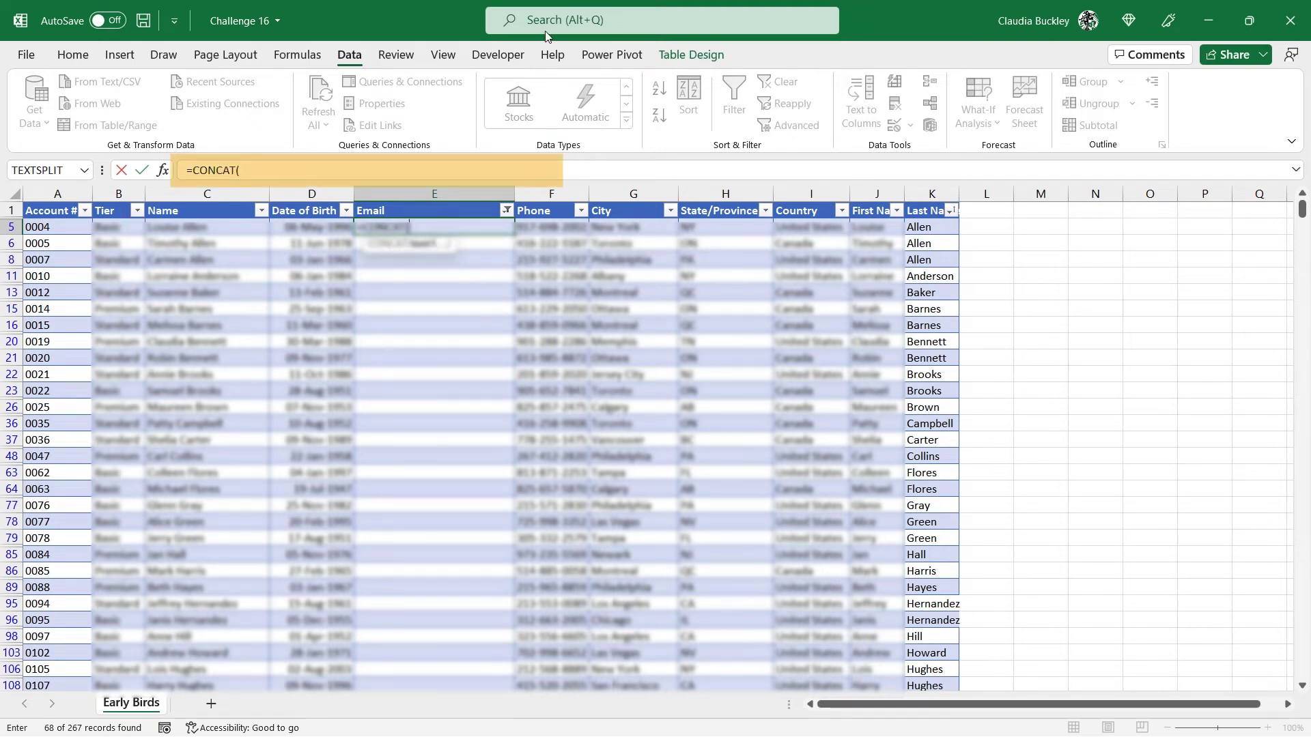
{"action": "left_click", "coordinate": [930, 231]}
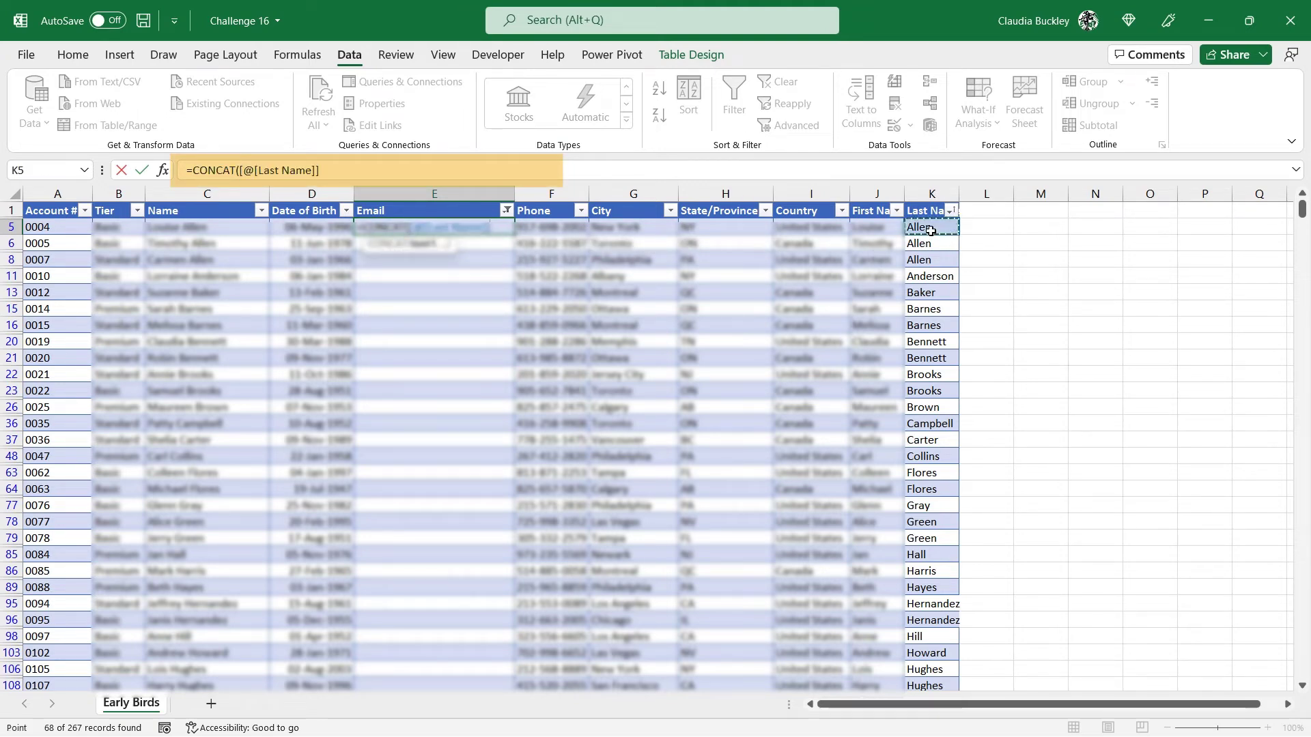
{"action": "type", "text": ","}
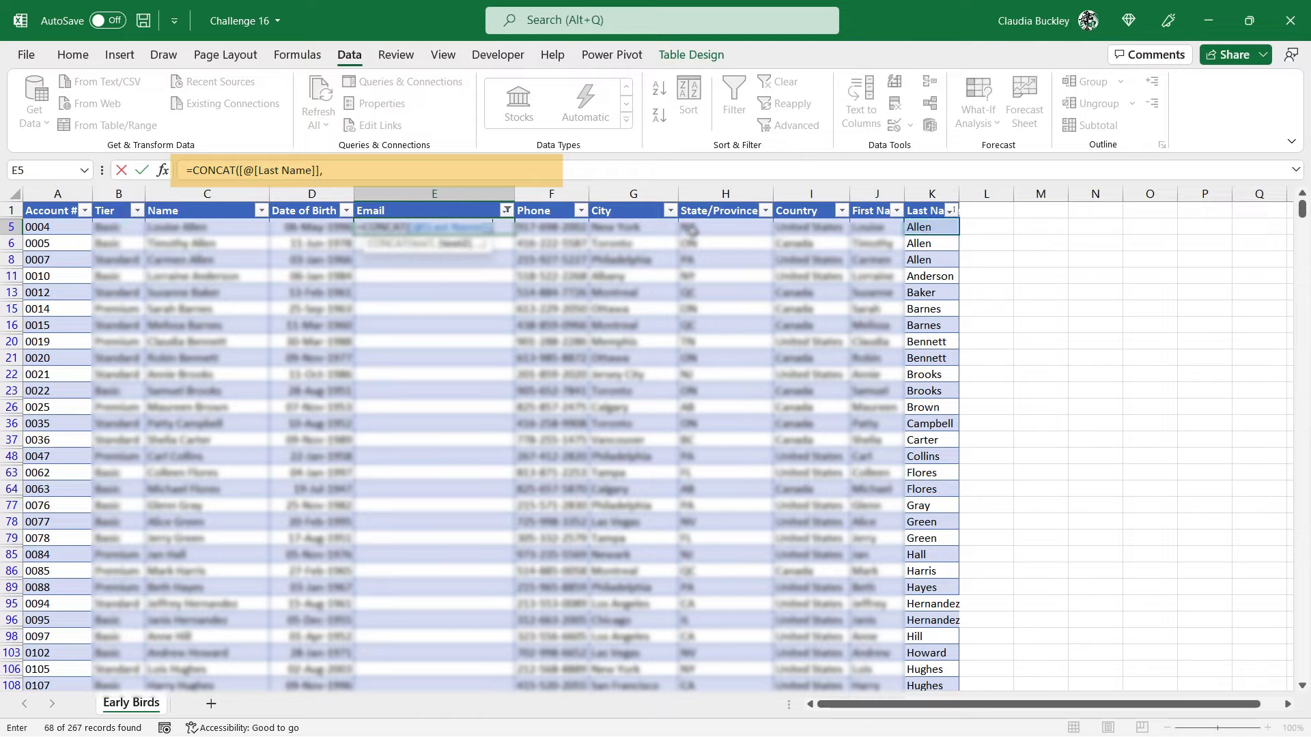
{"action": "left_click", "coordinate": [63, 226]}
{"action": "type", "text": ","}
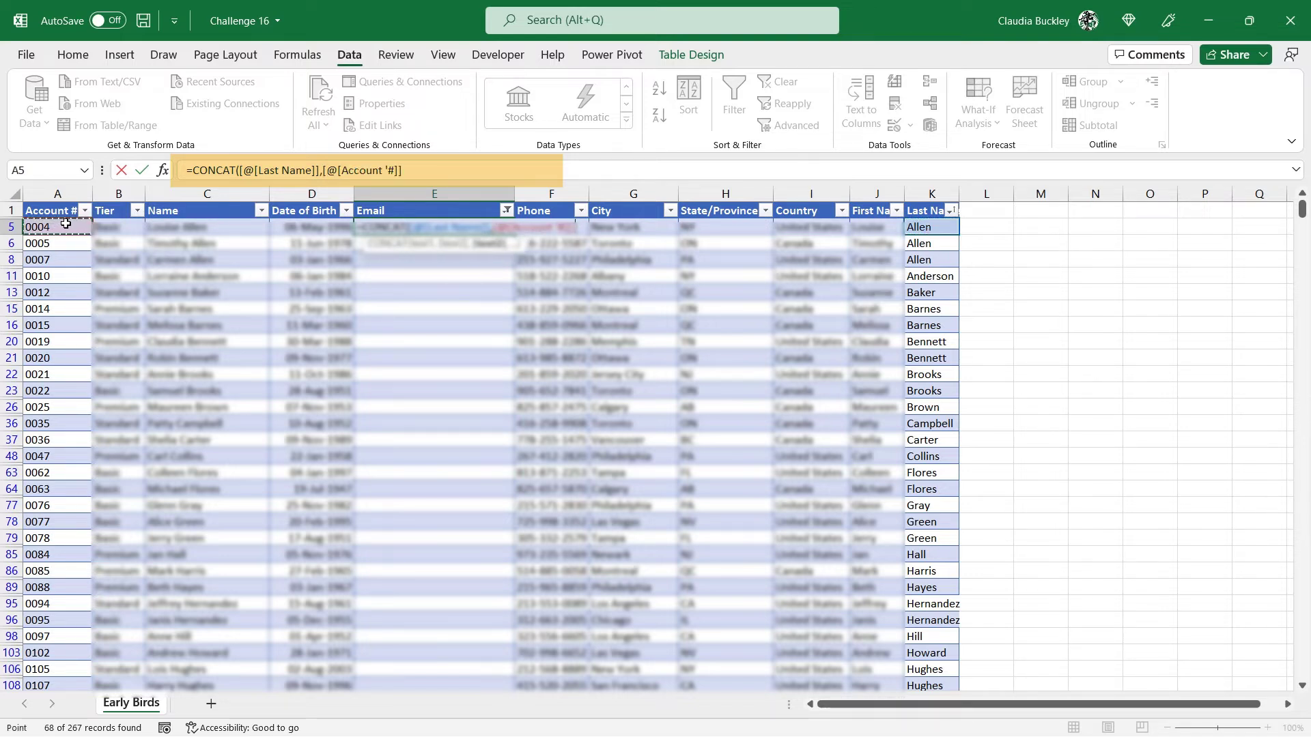
{"action": "type", "text": "\"@netpro"}
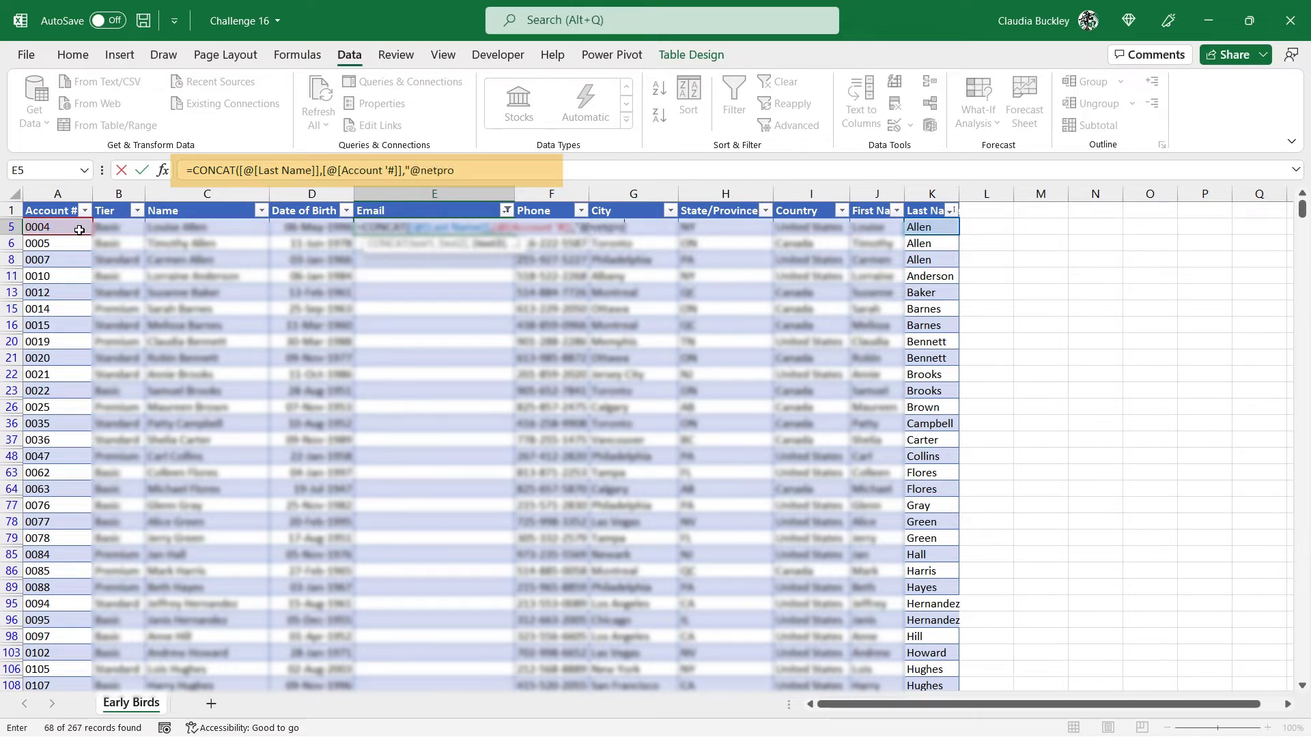
{"action": "type", "text": ".com\")"}
{"action": "key", "text": "Return"}
{"action": "key", "text": "Up"}
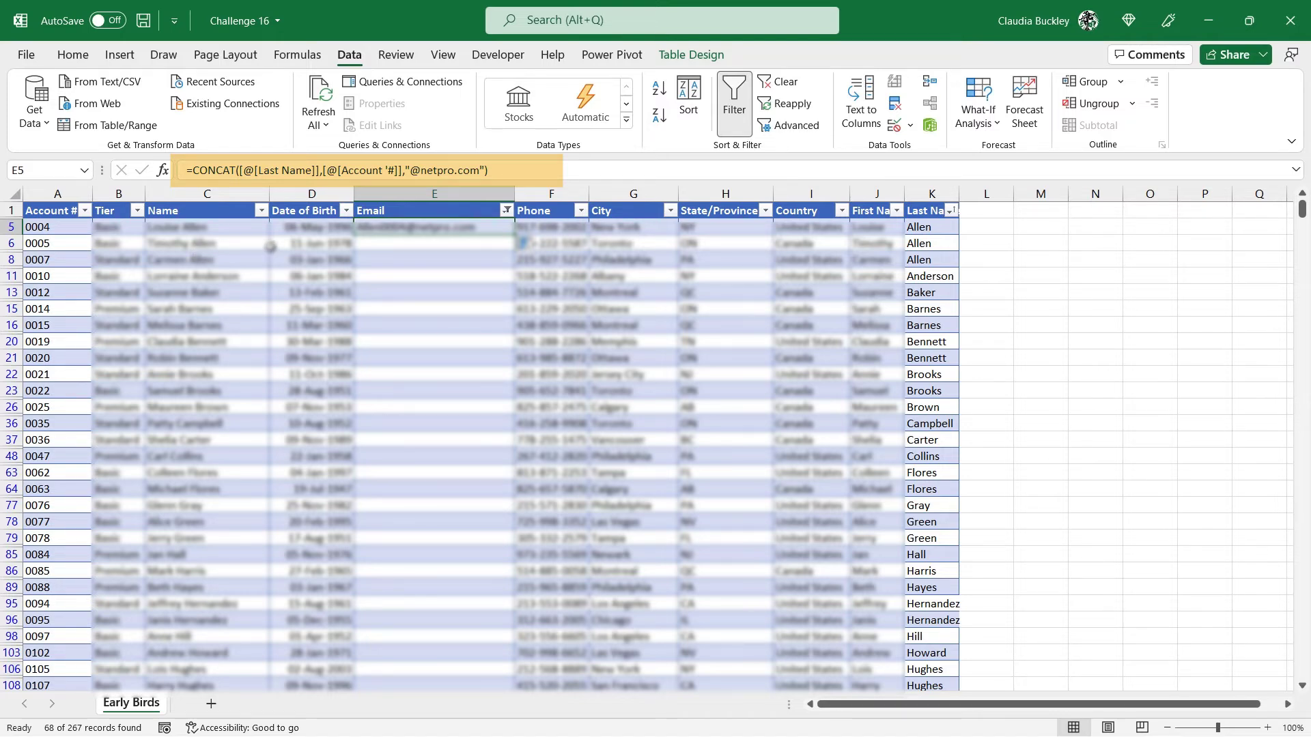
{"action": "left_click", "coordinate": [320, 172]}
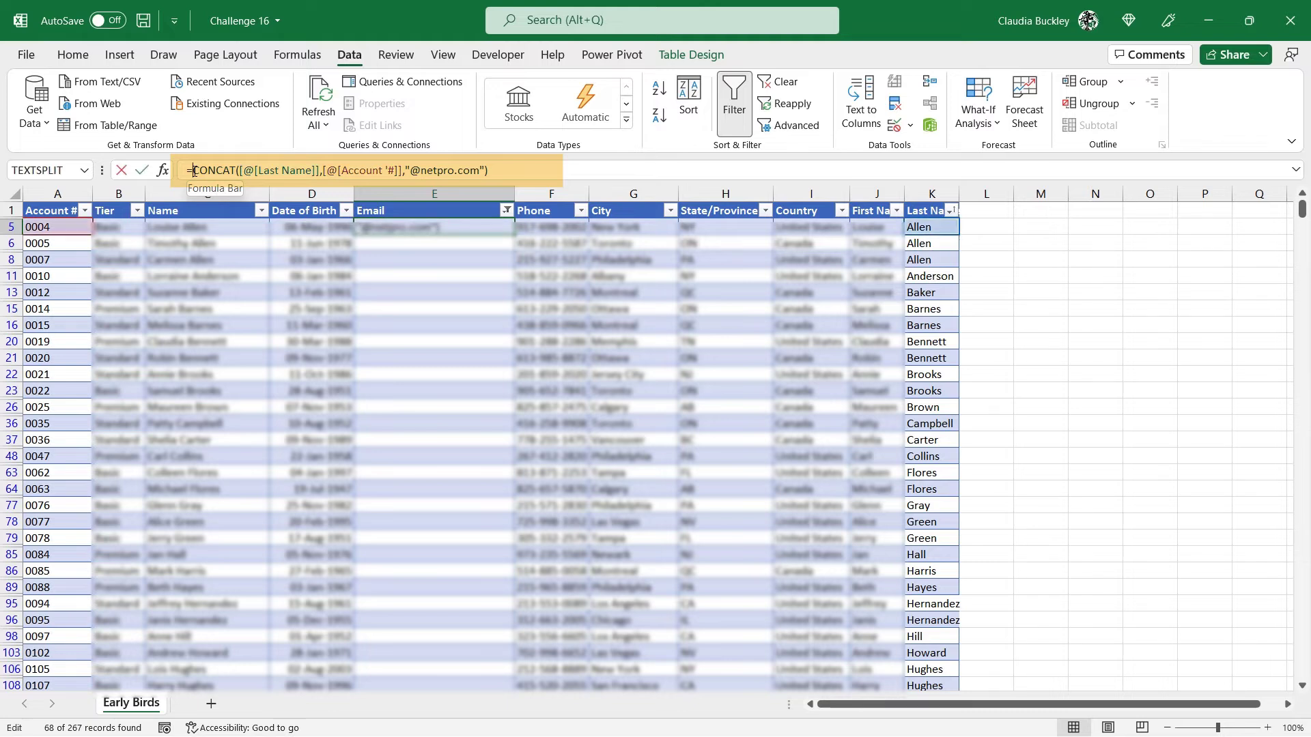
{"action": "type", "text": "lower("}
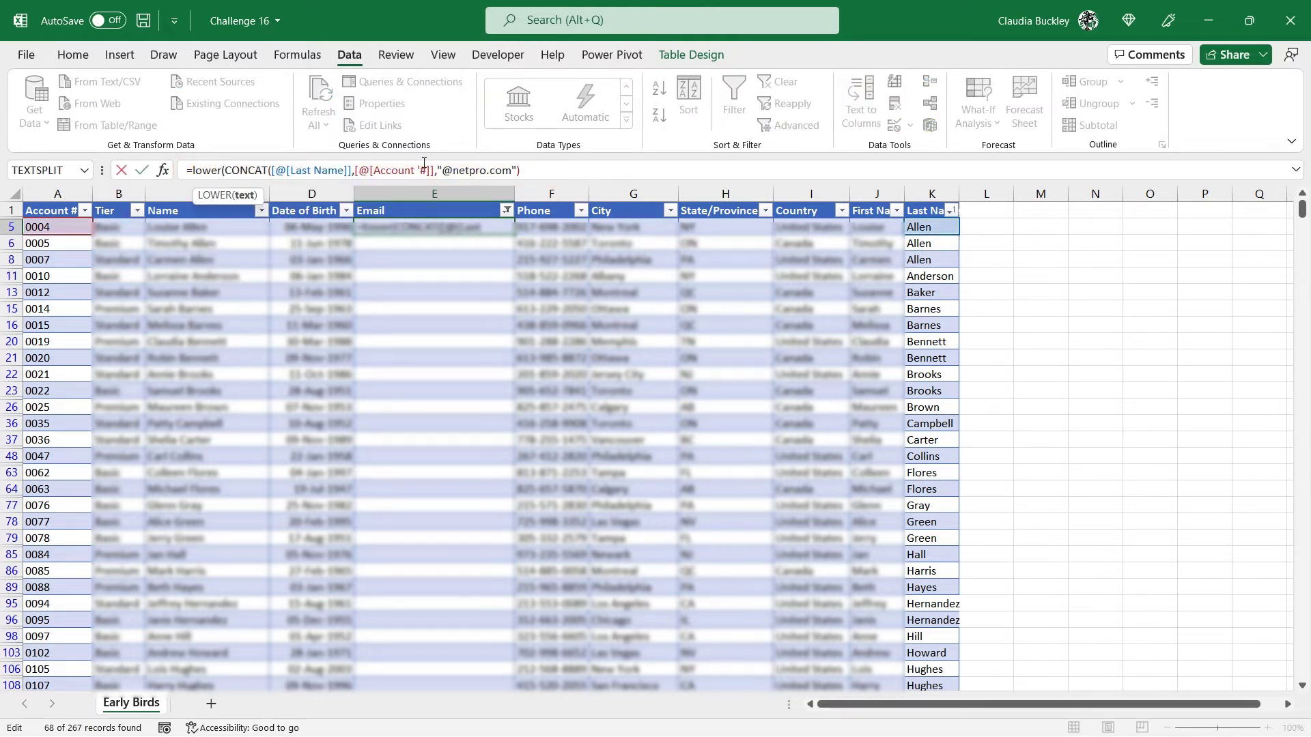
{"action": "left_click", "coordinate": [532, 162]}
{"action": "type", "text": ")"}
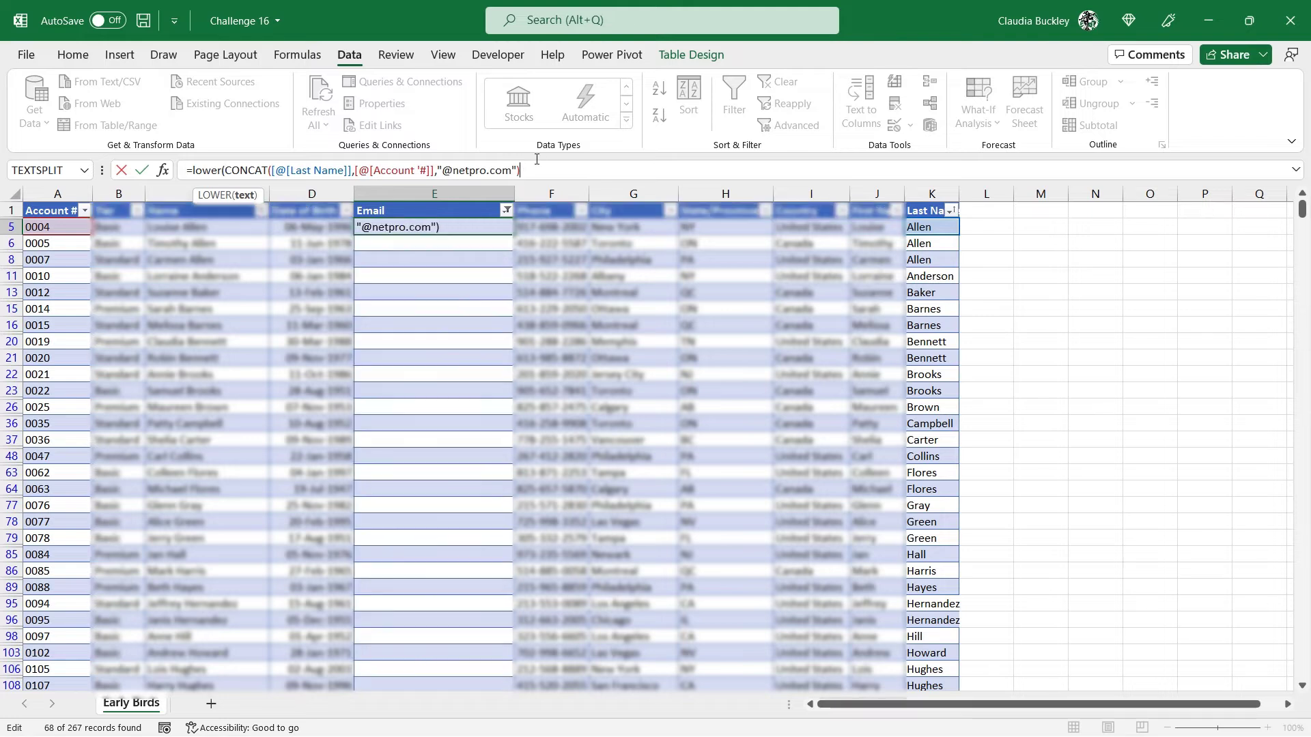
{"action": "type", "text": ")"}
{"action": "key", "text": "Return"}
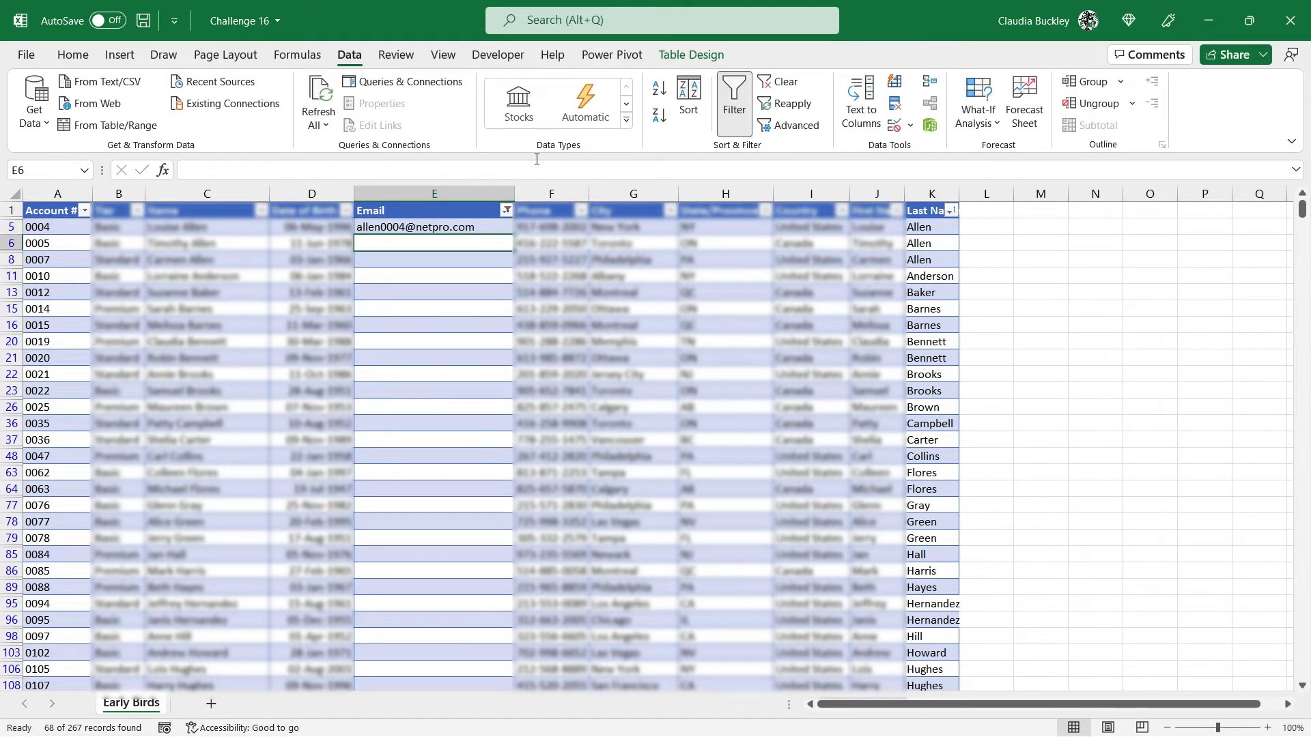
Step: Copy the E5 email formula into all the remaining blank Email cells of the filtered rows, down to row 264
{"action": "left_click", "coordinate": [475, 227]}
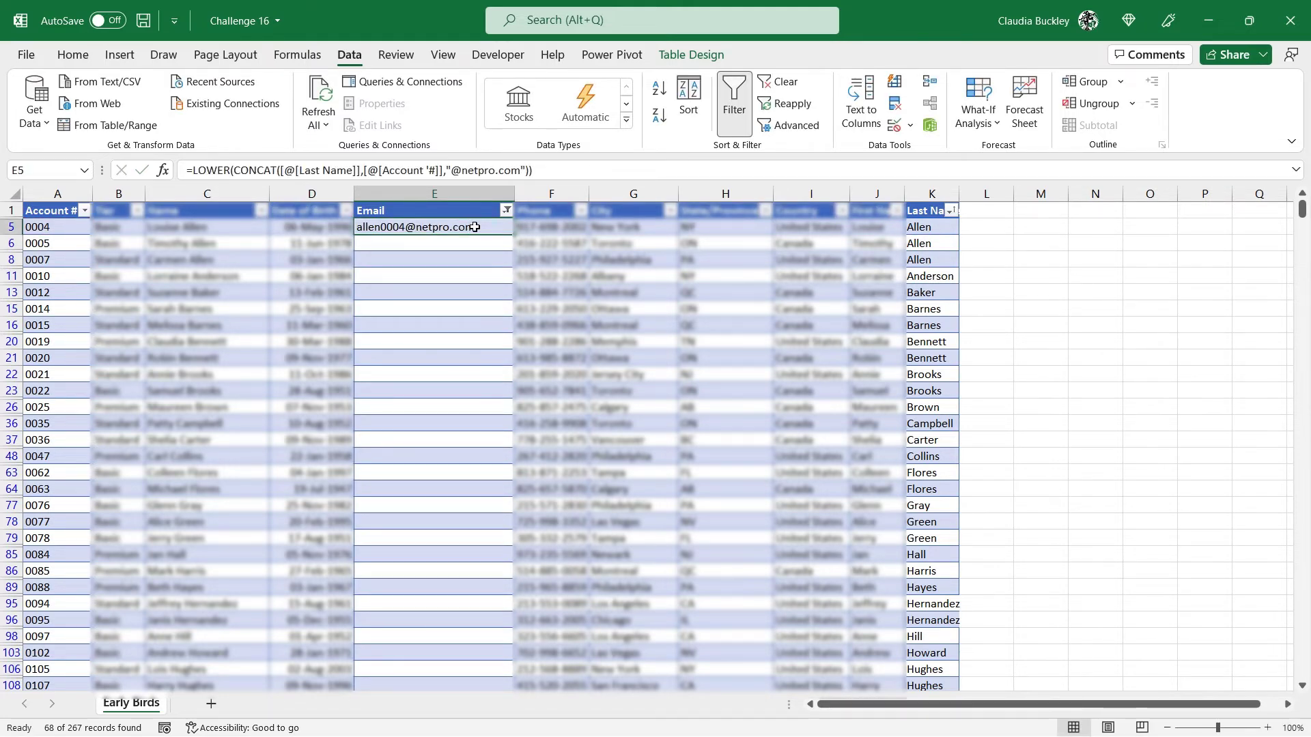
{"action": "key", "text": "ctrl+c"}
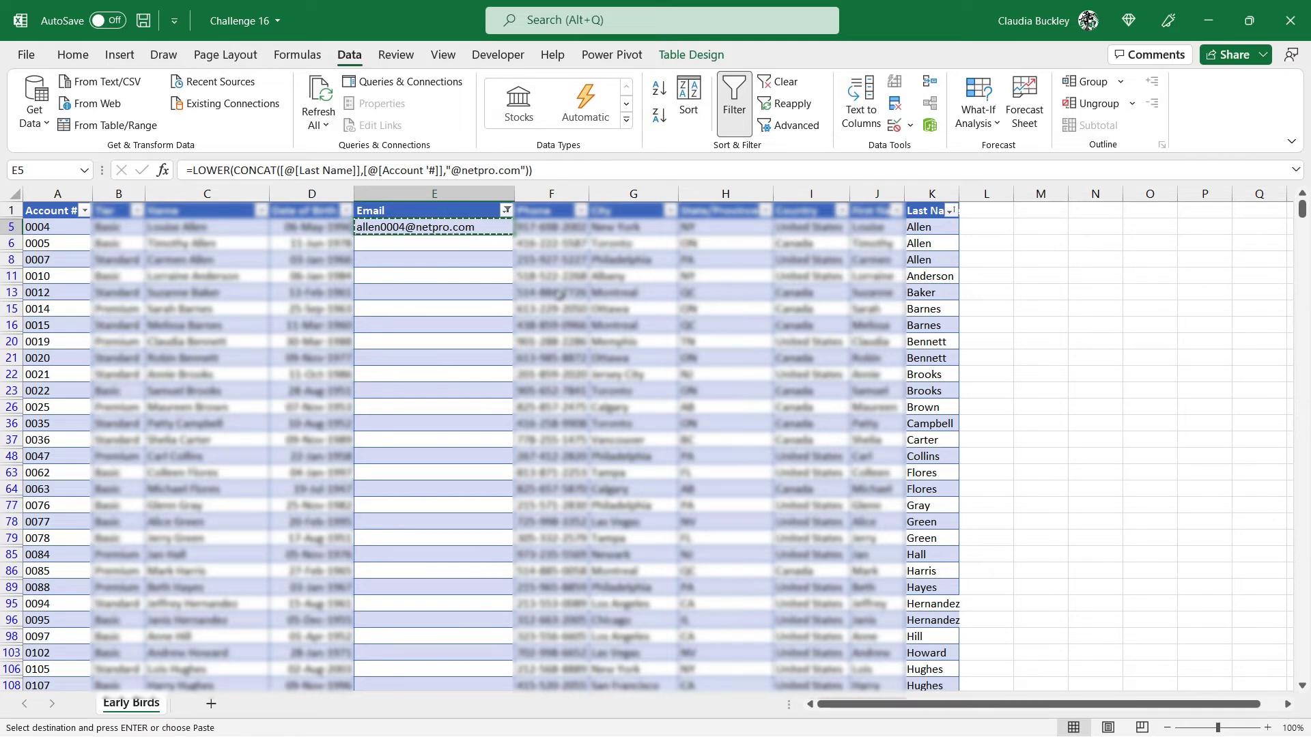
{"action": "key", "text": "Down"}
{"action": "key", "text": "ctrl+shift+Down"}
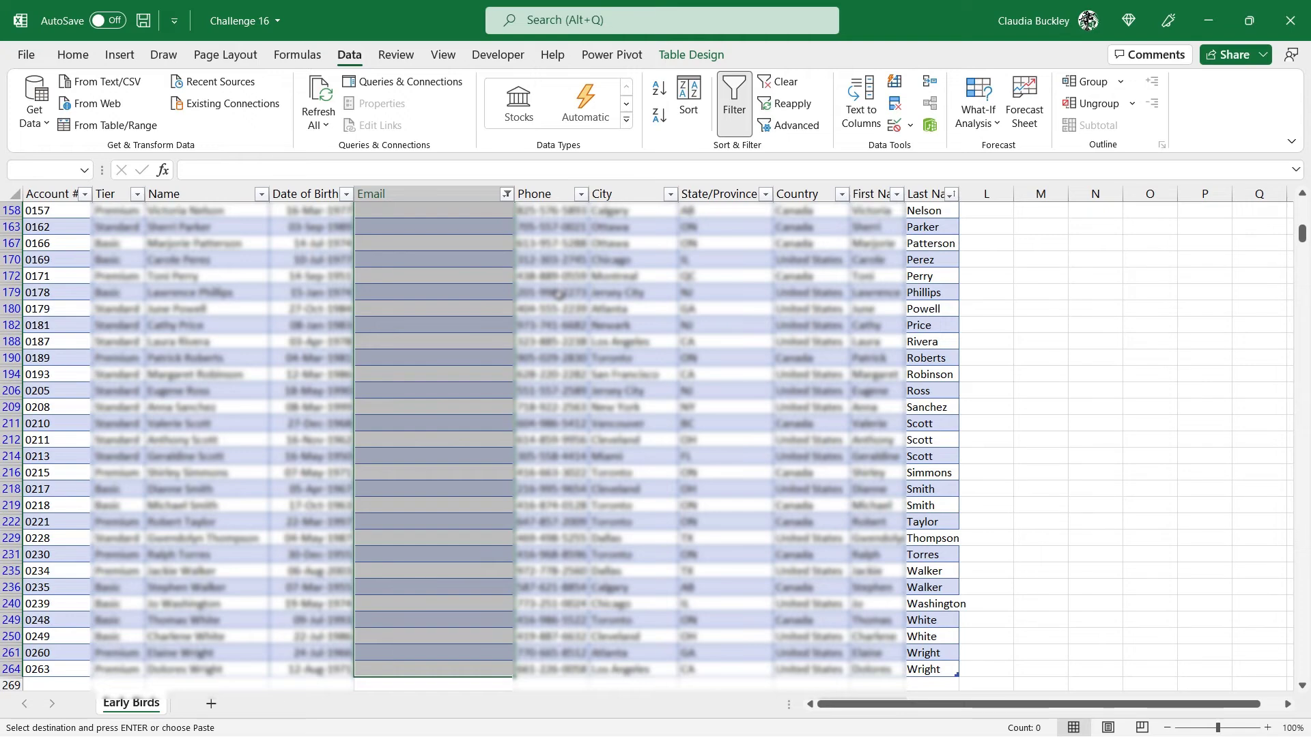
{"action": "key", "text": "Return"}
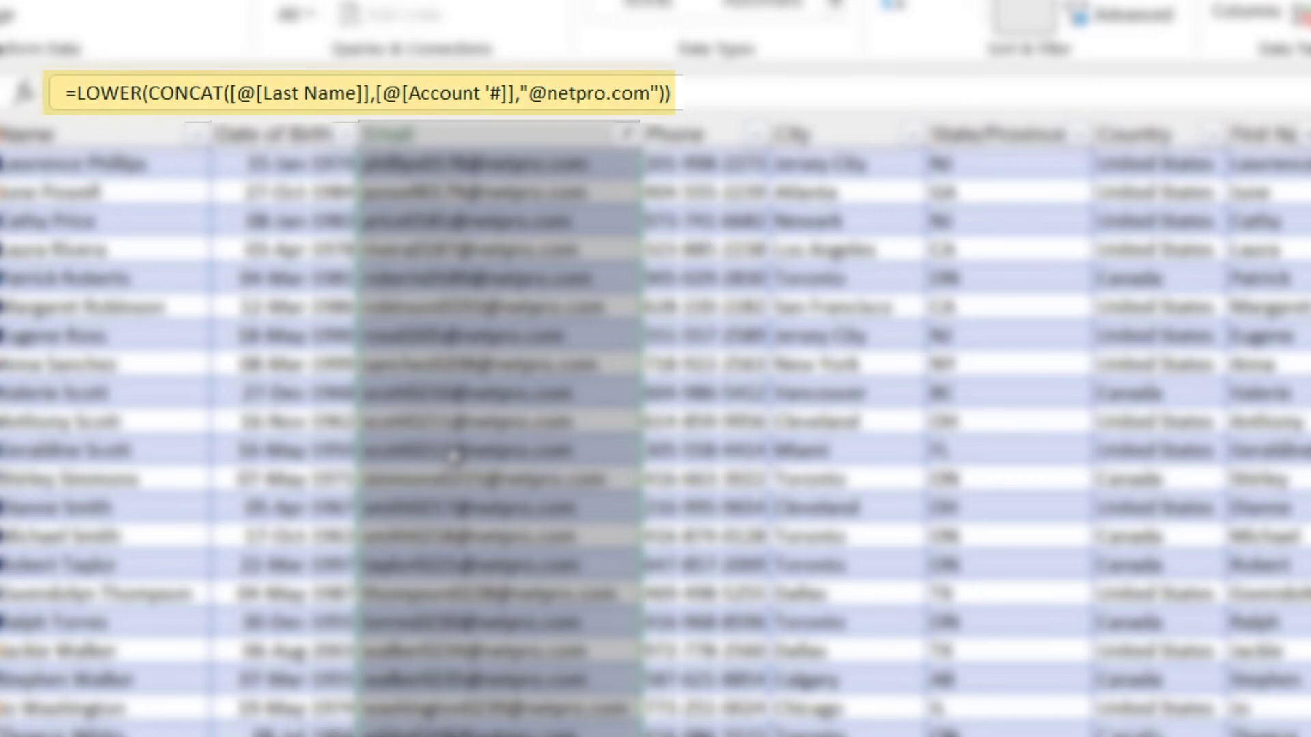
{"action": "left_click", "coordinate": [454, 456]}
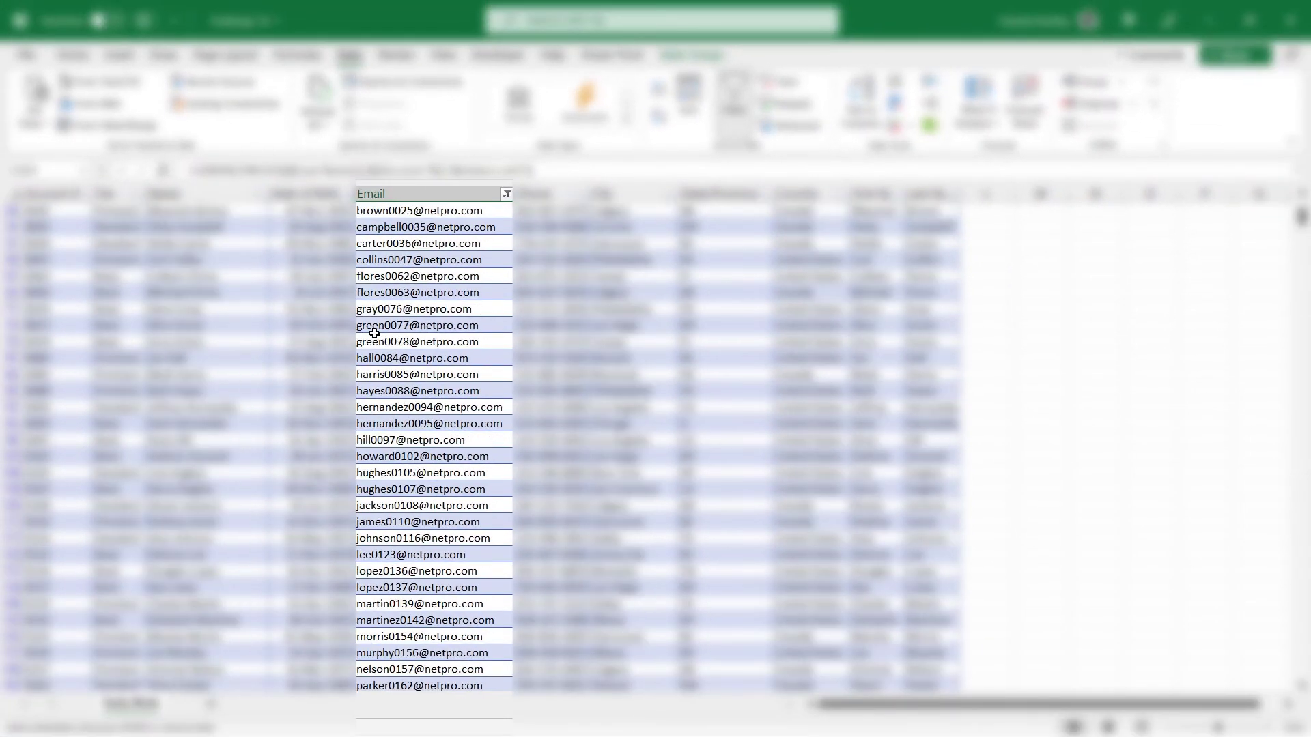
{"action": "scroll", "coordinate": [374, 332], "scroll_direction": "up", "scroll_amount": 3}
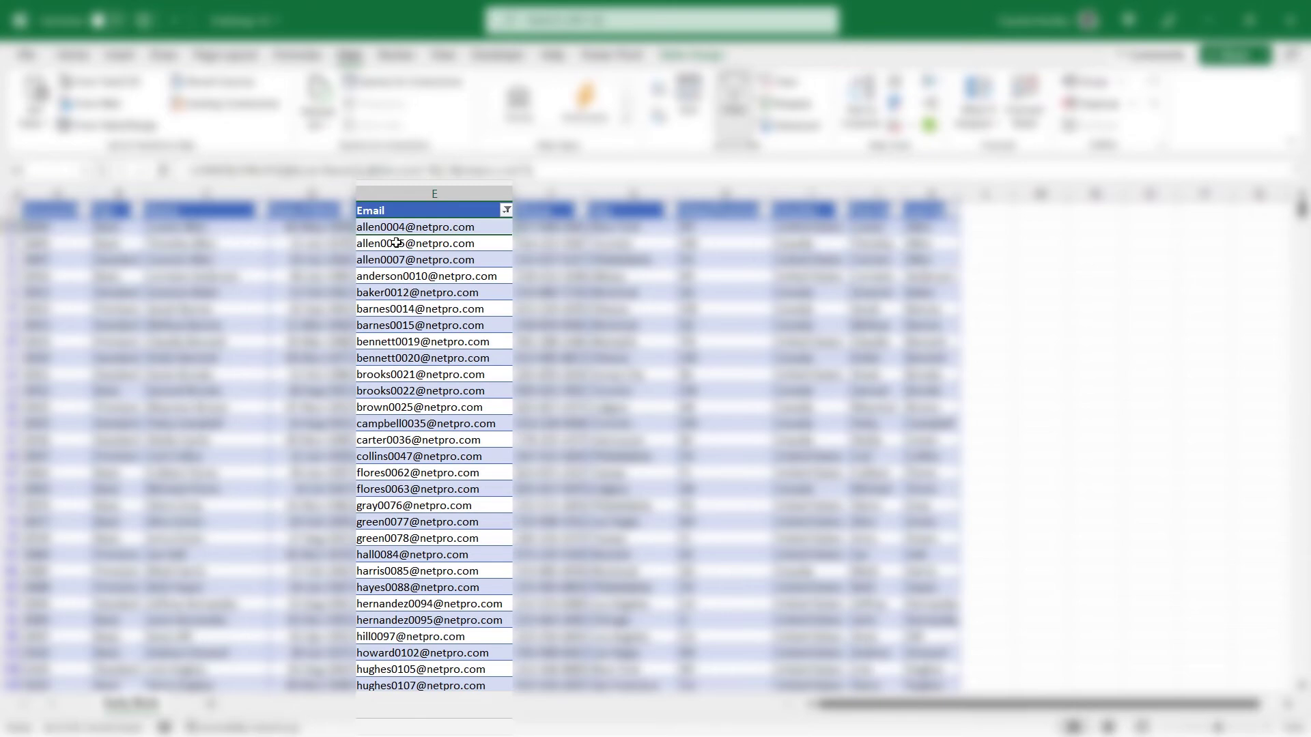
Step: Try to replace the formulas in the filtered Email cells with their values by copying them and pasting values in place
{"action": "key", "text": "ctrl+shift+Down"}
{"action": "key", "text": "ctrl+c"}
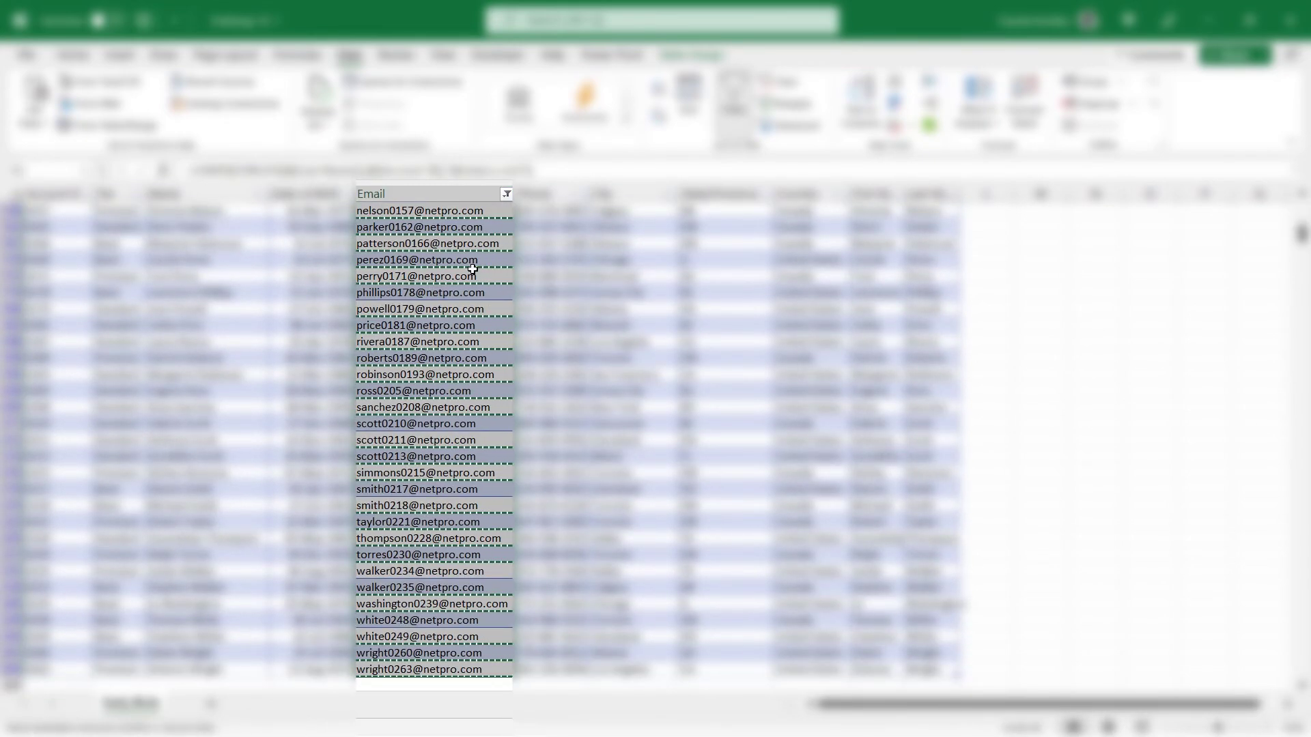
{"action": "right_click", "coordinate": [451, 232]}
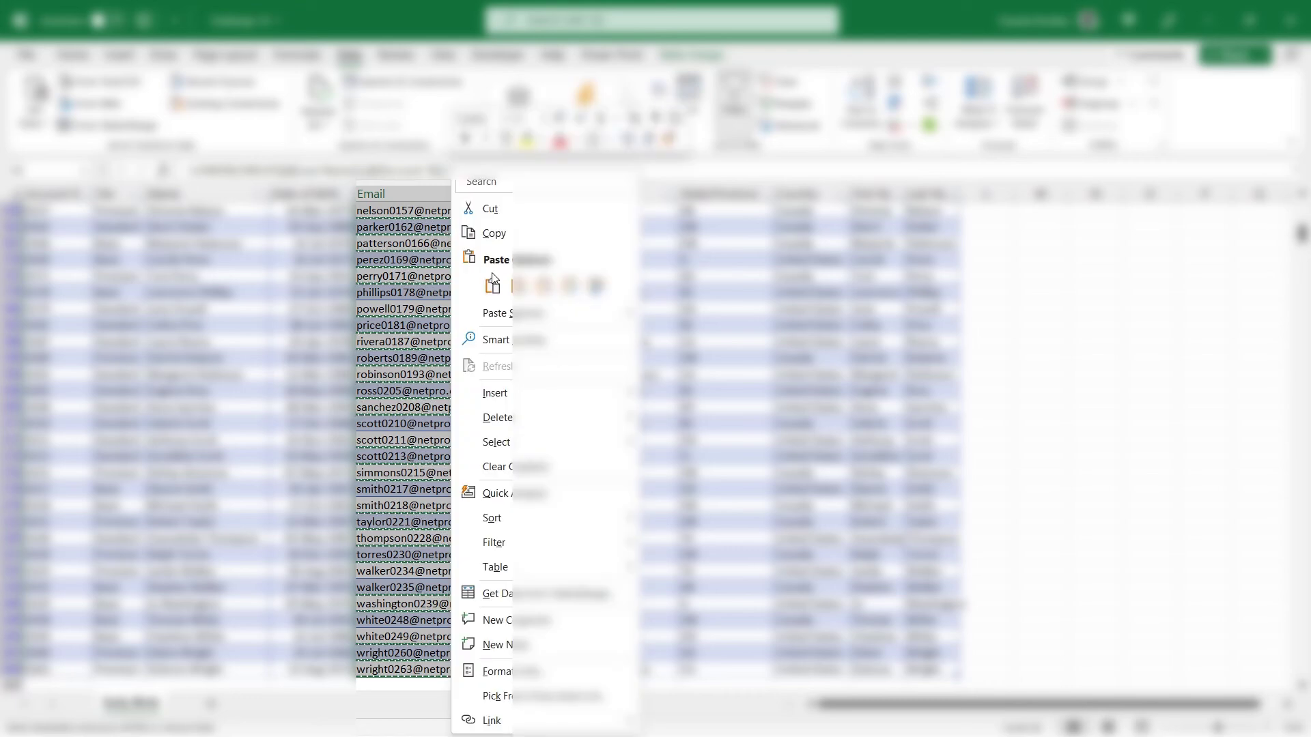
{"action": "left_click", "coordinate": [519, 287]}
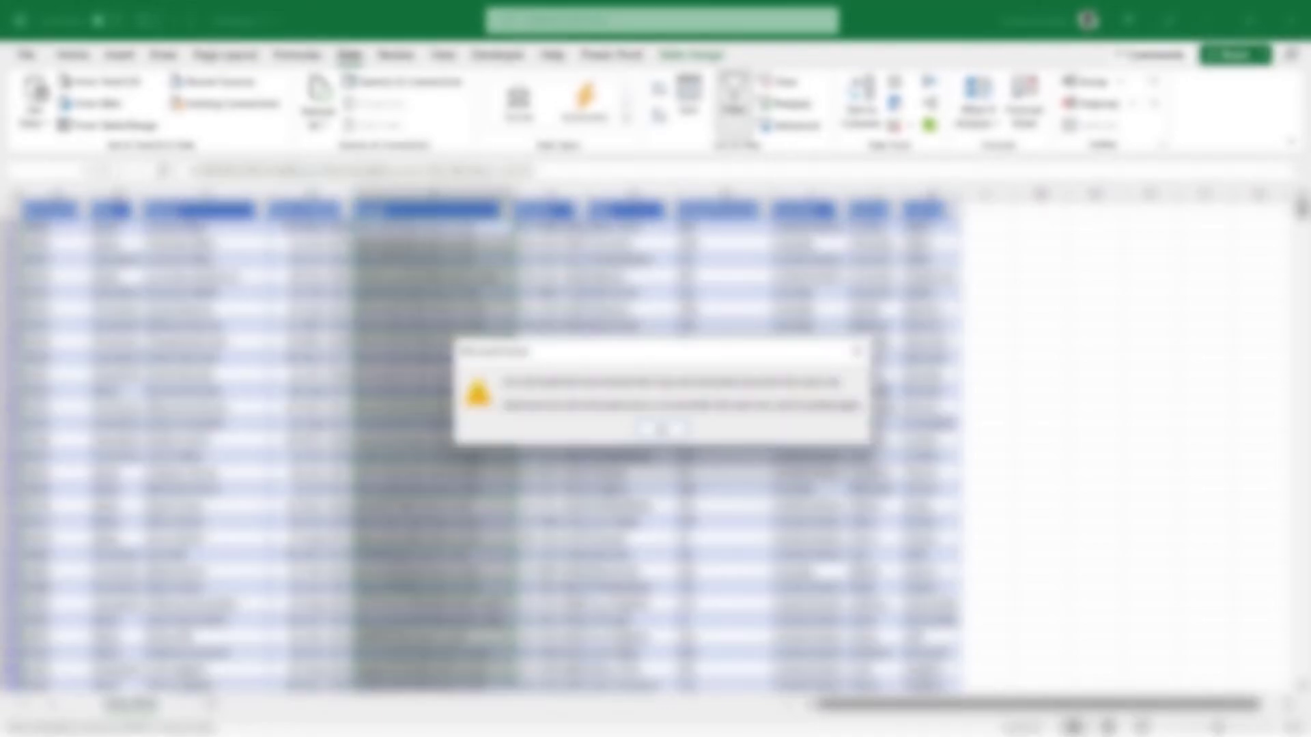
{"action": "key", "text": "Return"}
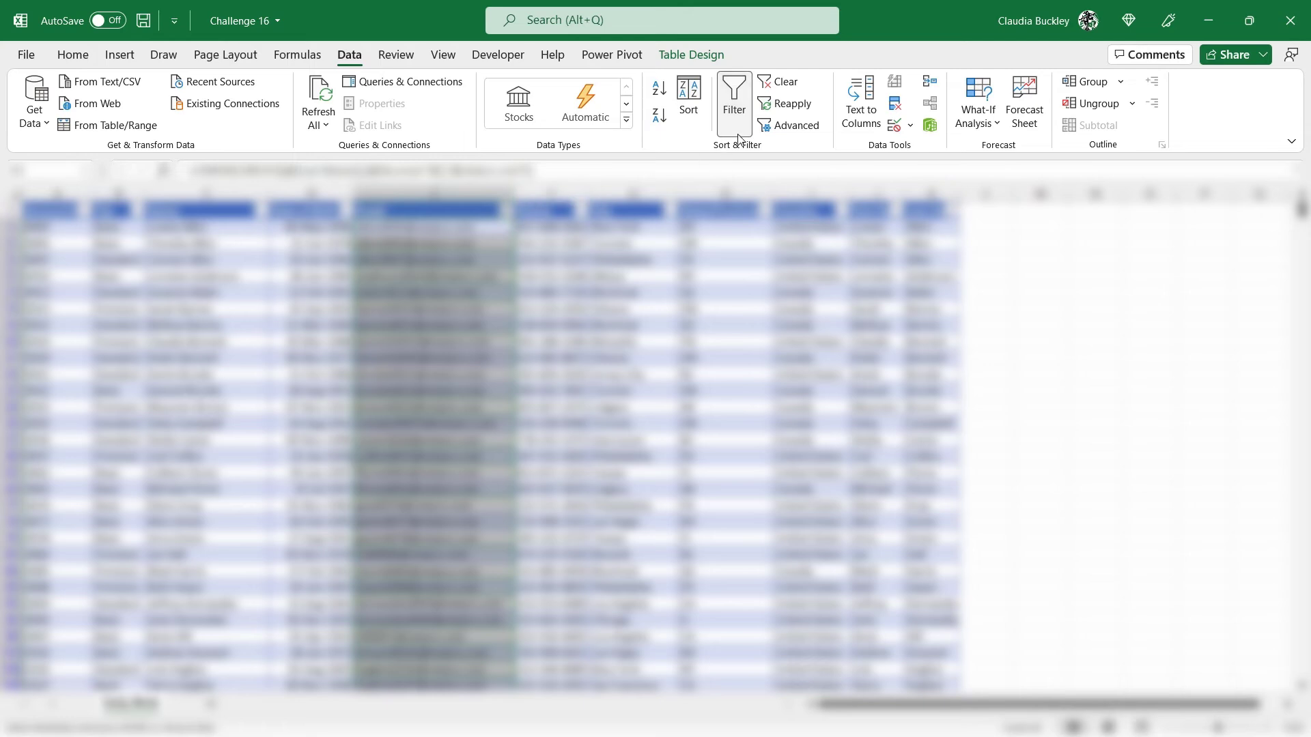
Step: Turn off the table's filter and convert all Email cells from E2 down to row 268 to static values
{"action": "left_click", "coordinate": [735, 106]}
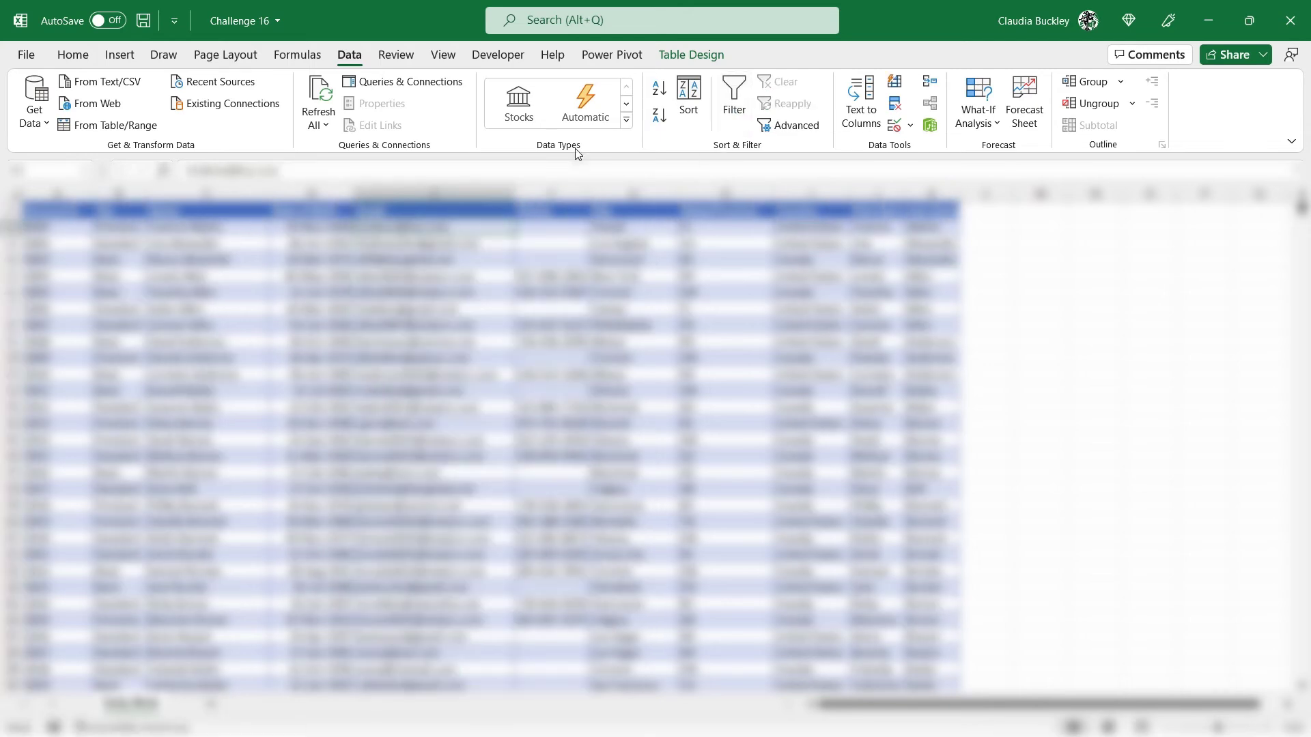
{"action": "key", "text": "ctrl+shift+Down"}
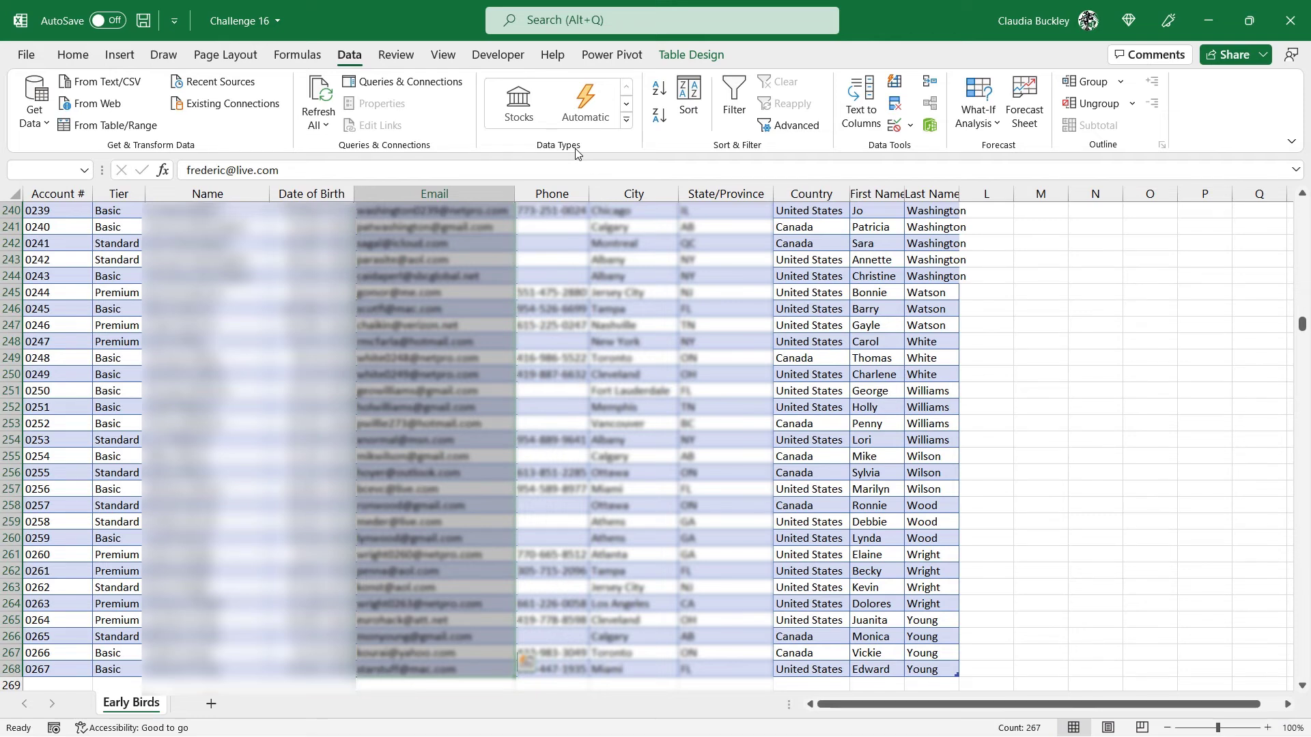
{"action": "key", "text": "ctrl+c"}
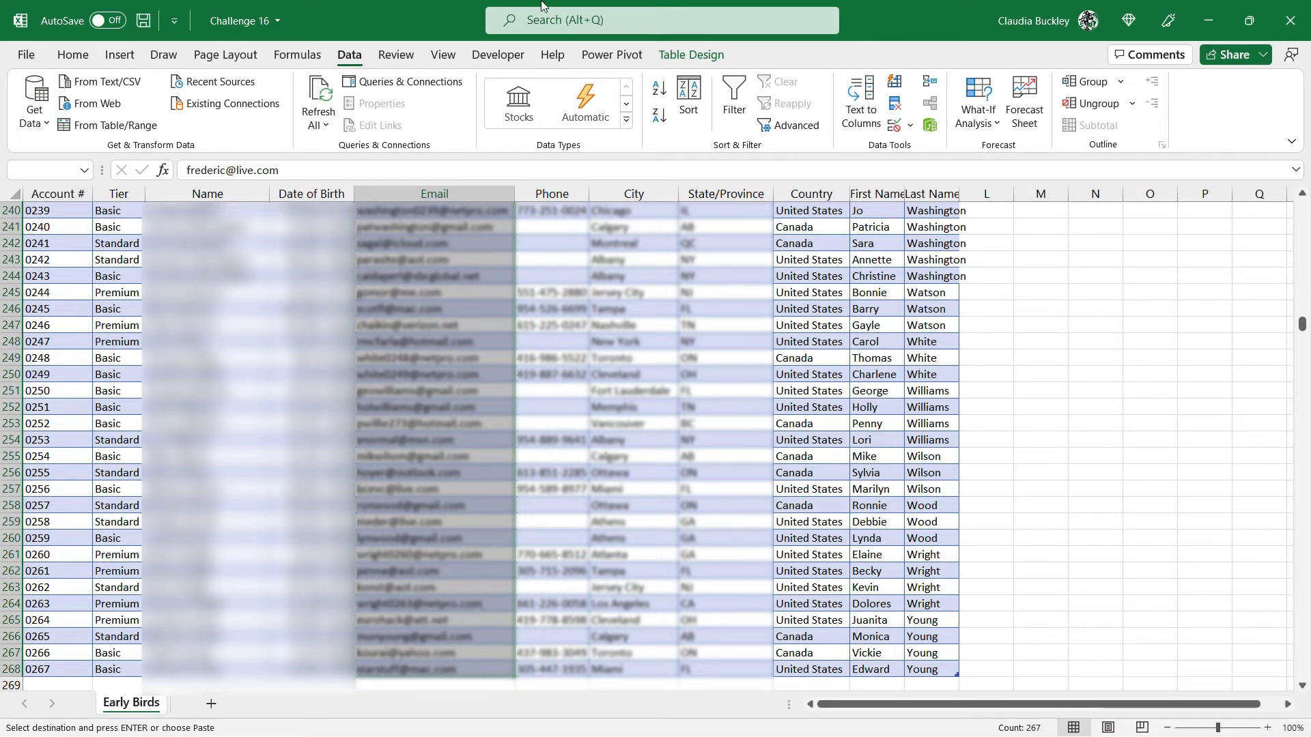
{"action": "right_click", "coordinate": [410, 250]}
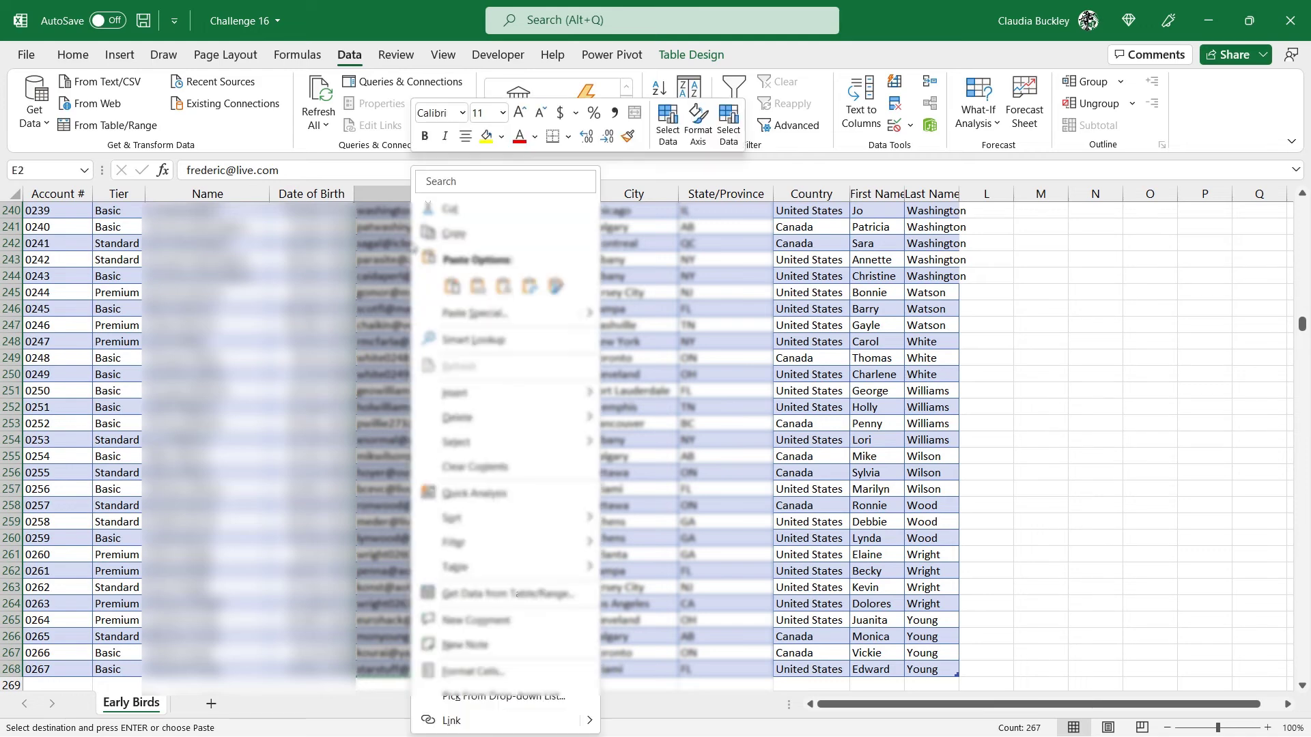
{"action": "left_click", "coordinate": [481, 295]}
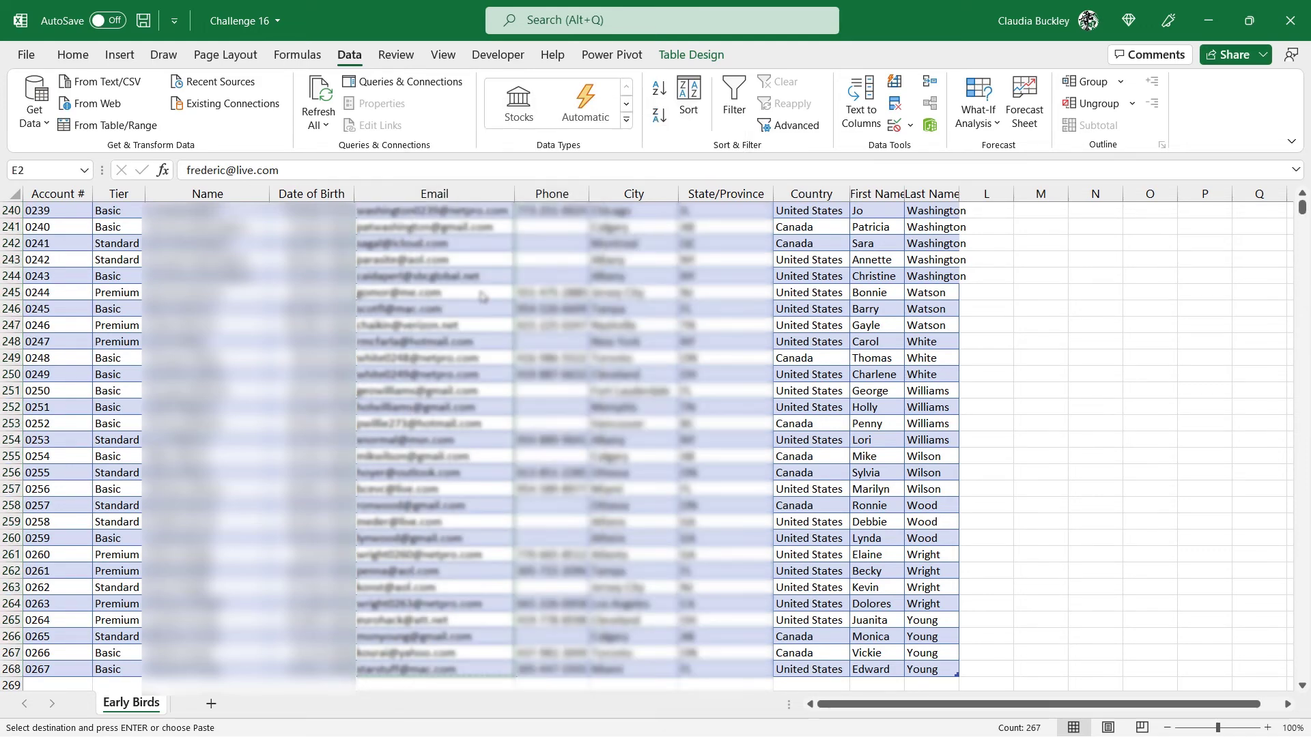
{"action": "left_click", "coordinate": [481, 294]}
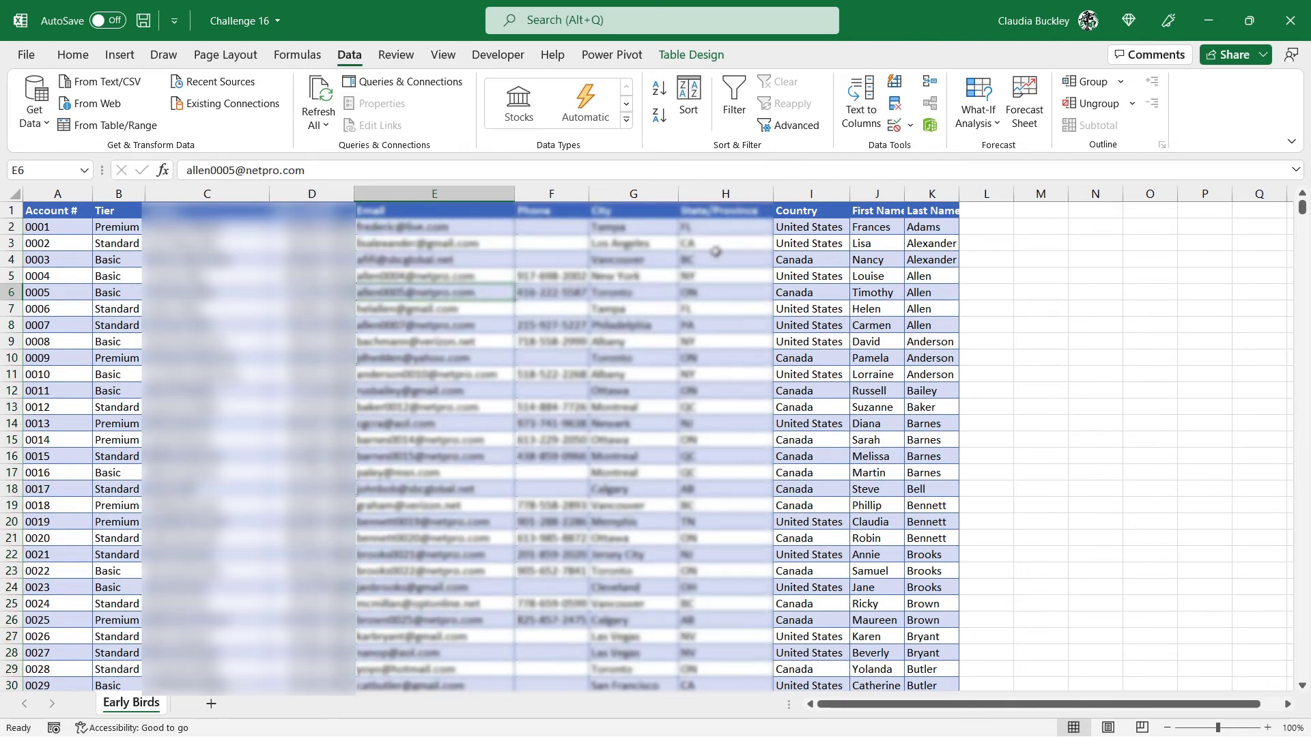
Step: Delete the helper columns First Name and Last Name (J and K) from the sheet
{"action": "left_click", "coordinate": [875, 194]}
{"action": "left_click_drag", "start_coordinate": [875, 194], "coordinate": [930, 194]}
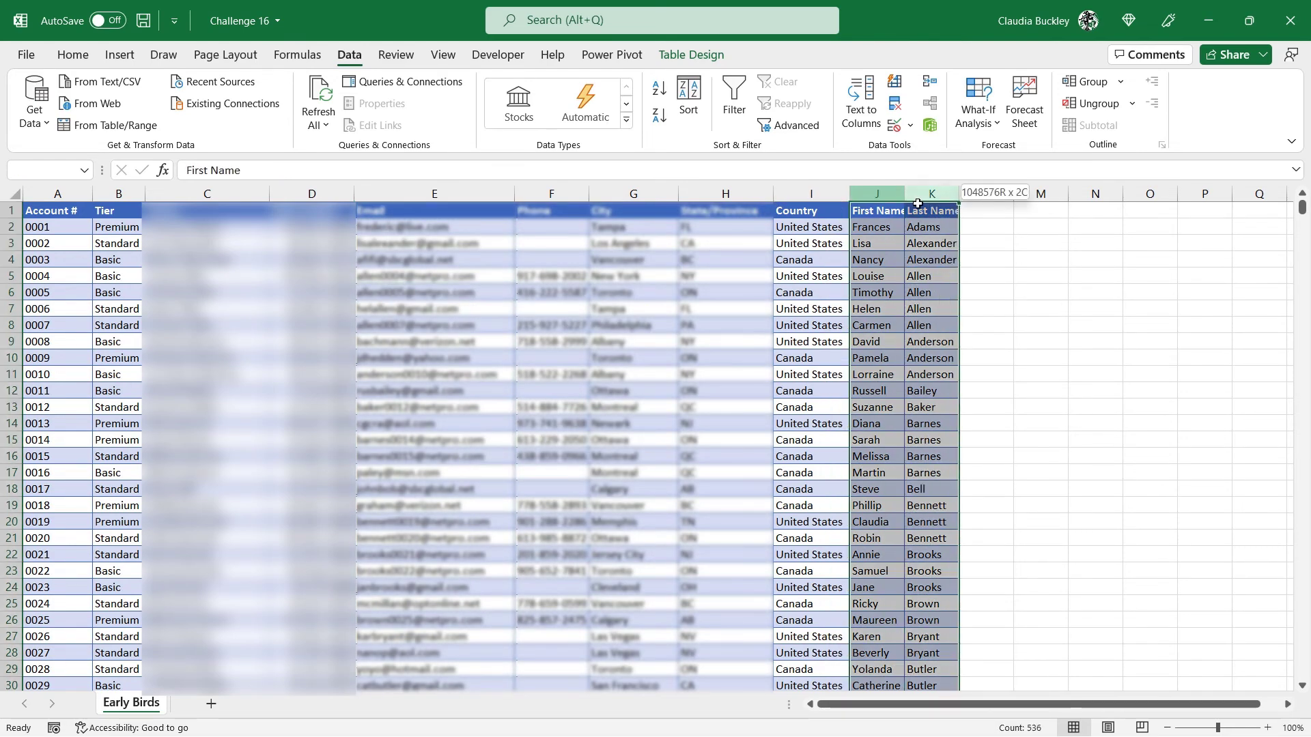
{"action": "key", "text": "ctrl+minus"}
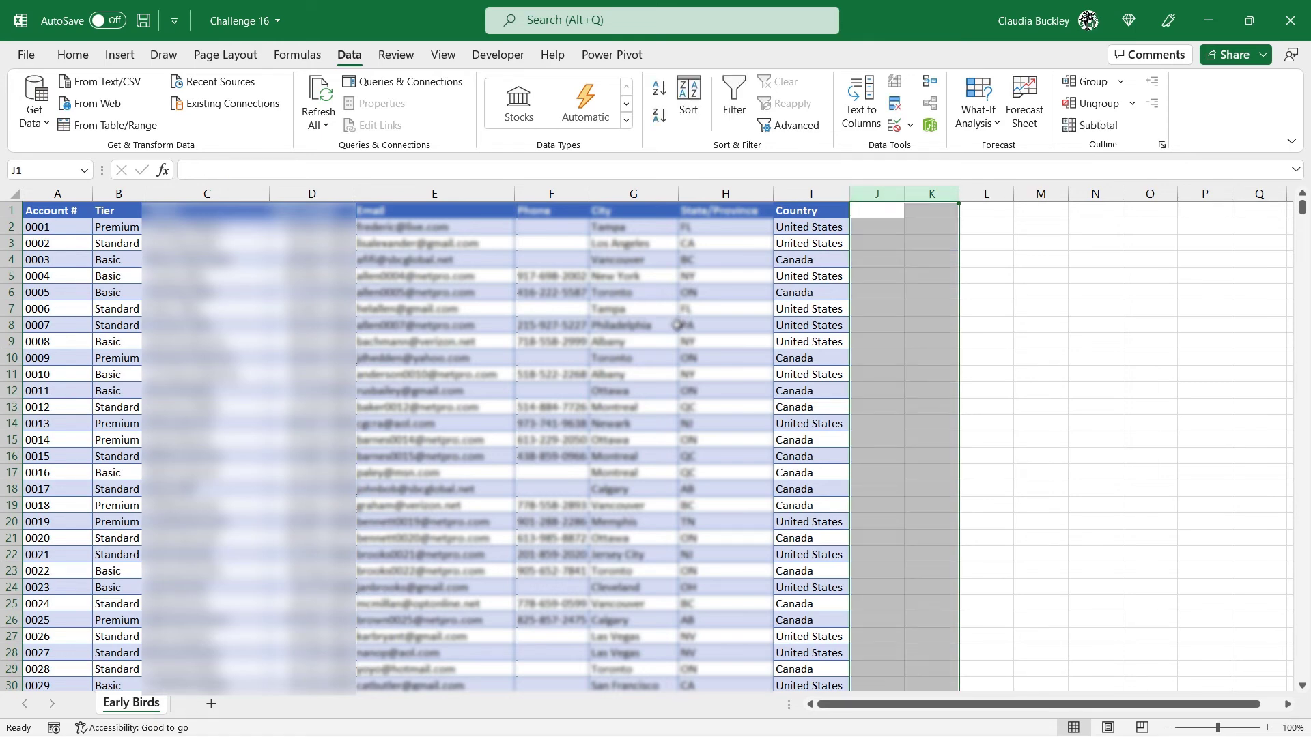
{"action": "left_click", "coordinate": [622, 352]}
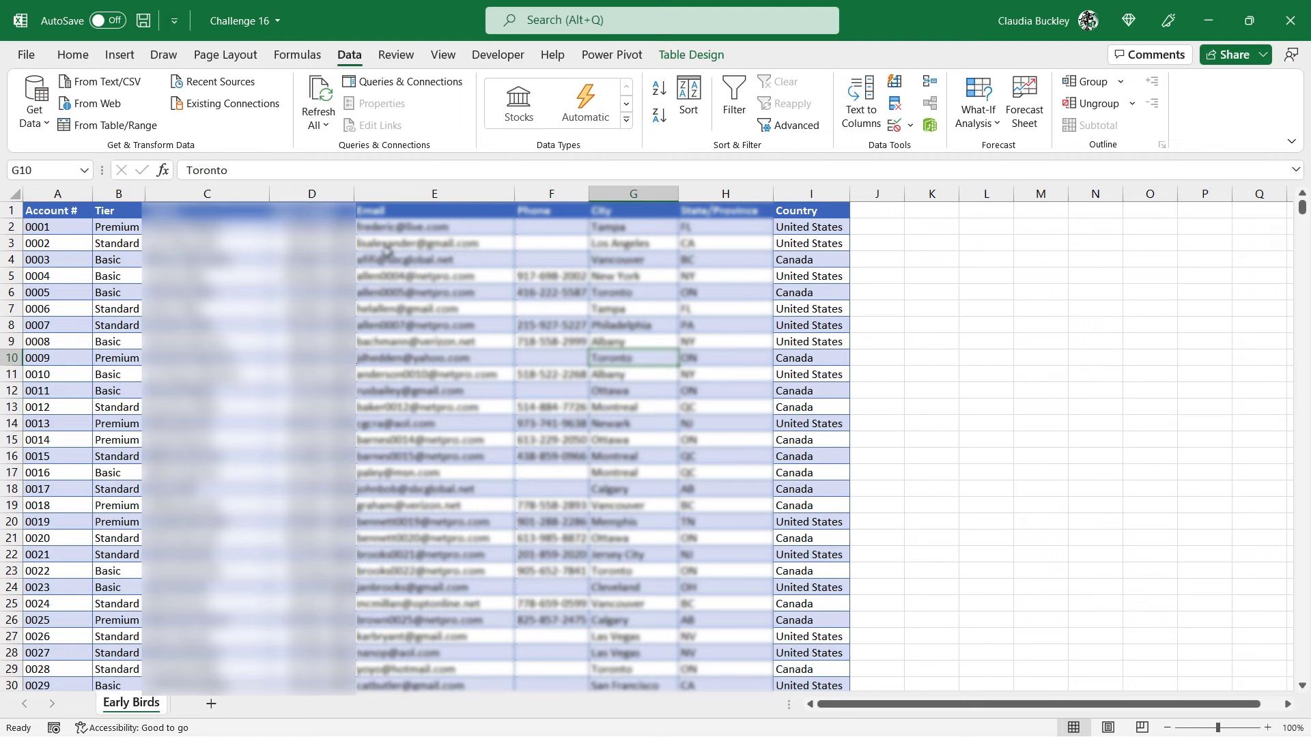
Step: Sort the table in ascending order by Tier first, and after that in ascending order by Country
{"action": "left_click", "coordinate": [121, 242]}
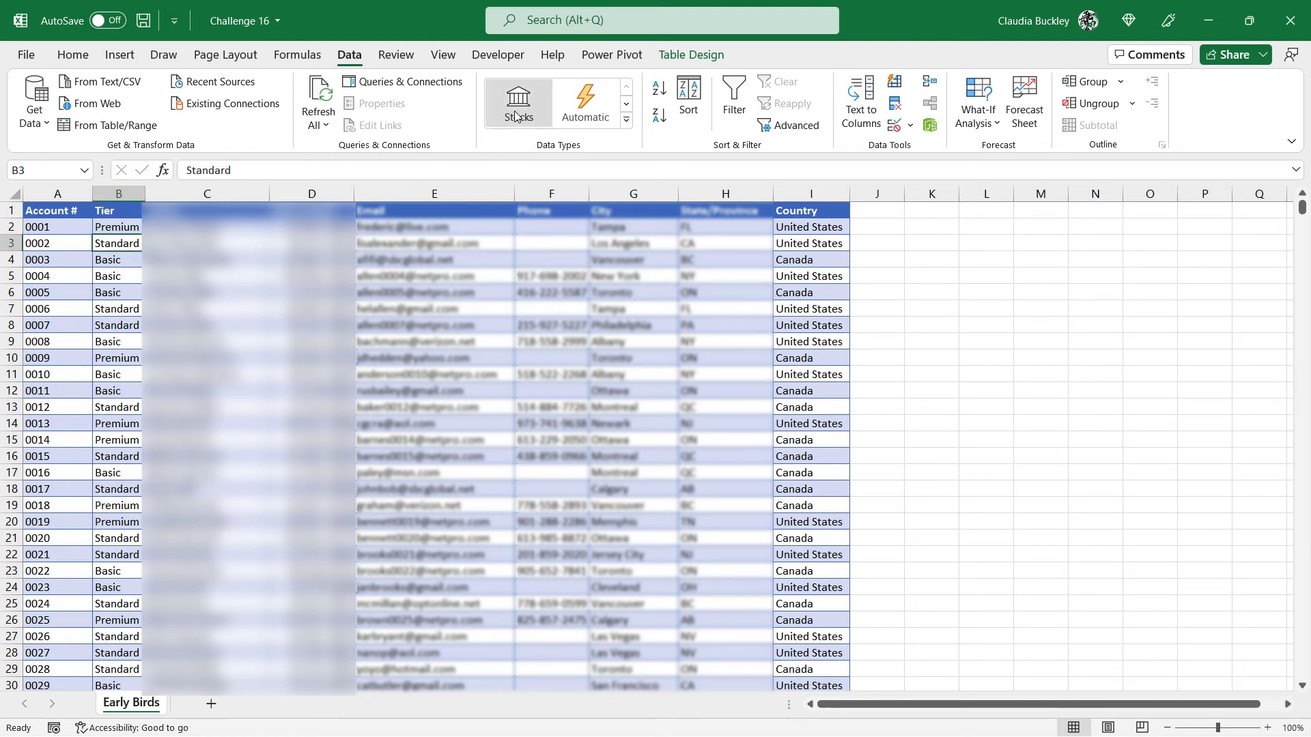
{"action": "left_click", "coordinate": [656, 94]}
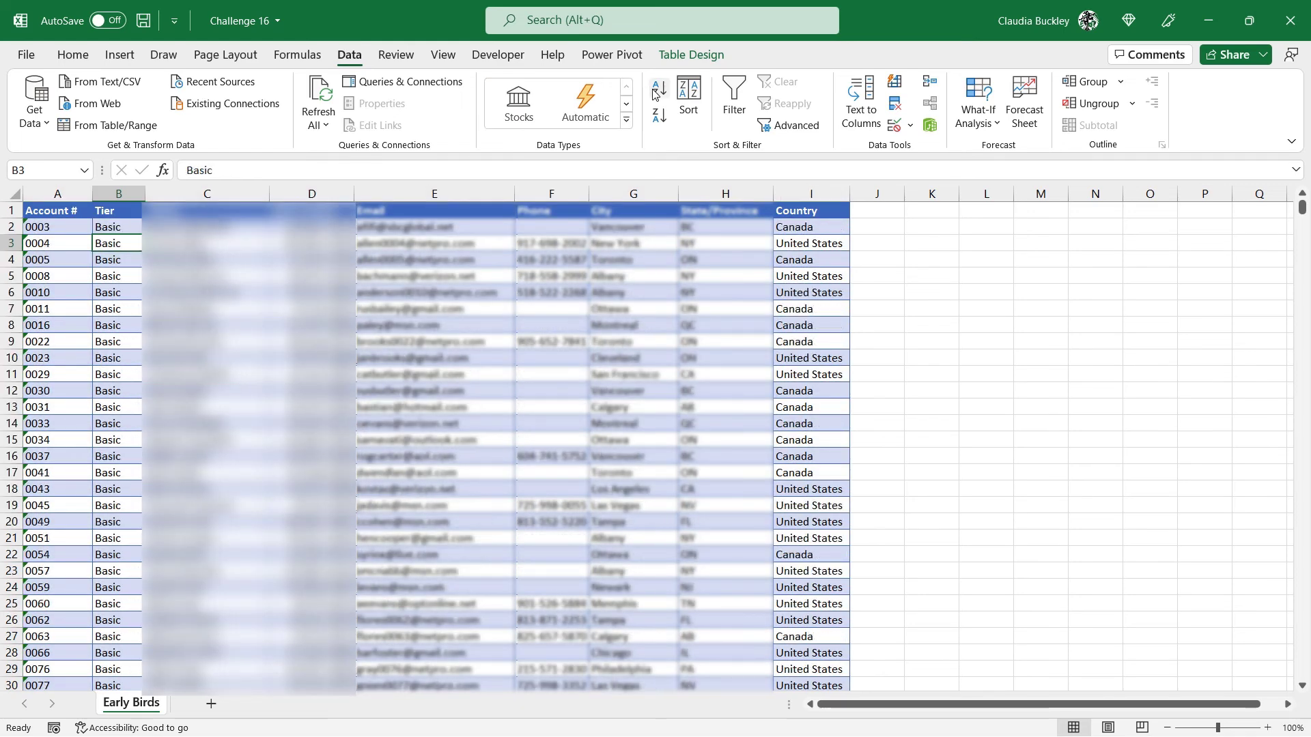
{"action": "left_click", "coordinate": [811, 226]}
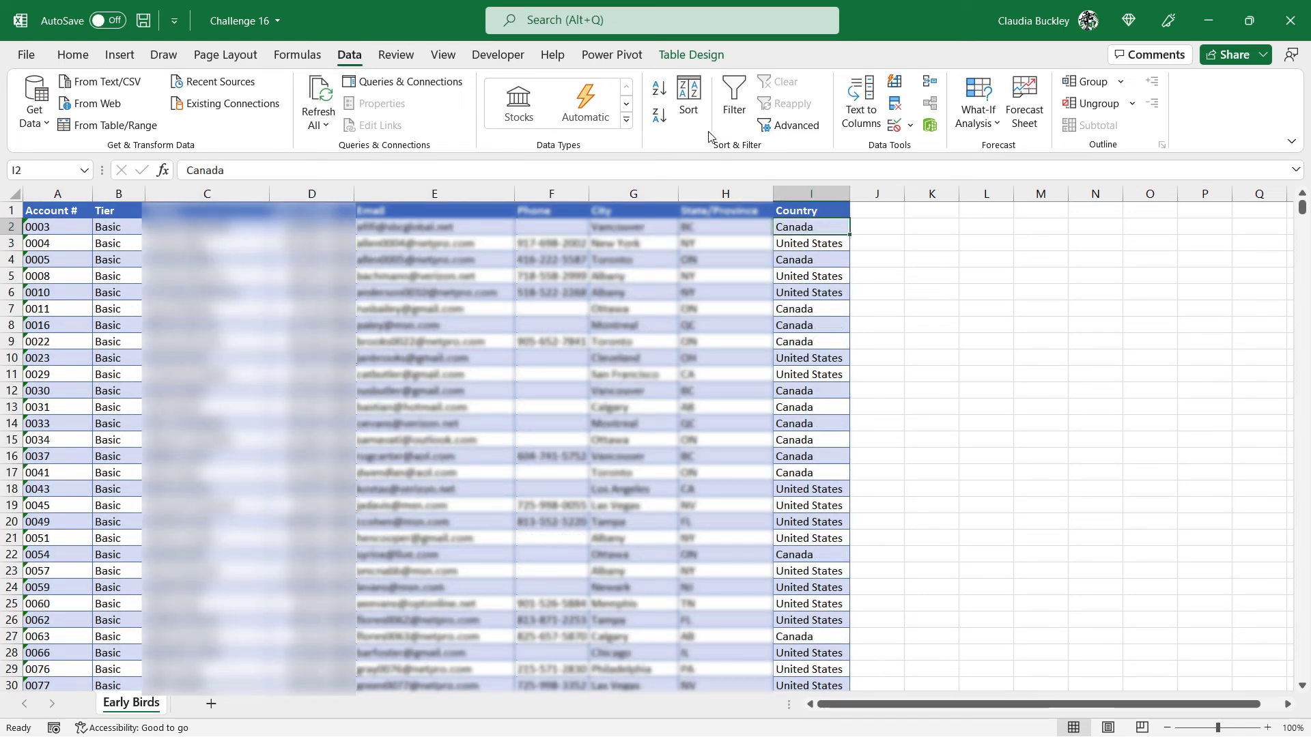
{"action": "left_click", "coordinate": [659, 94]}
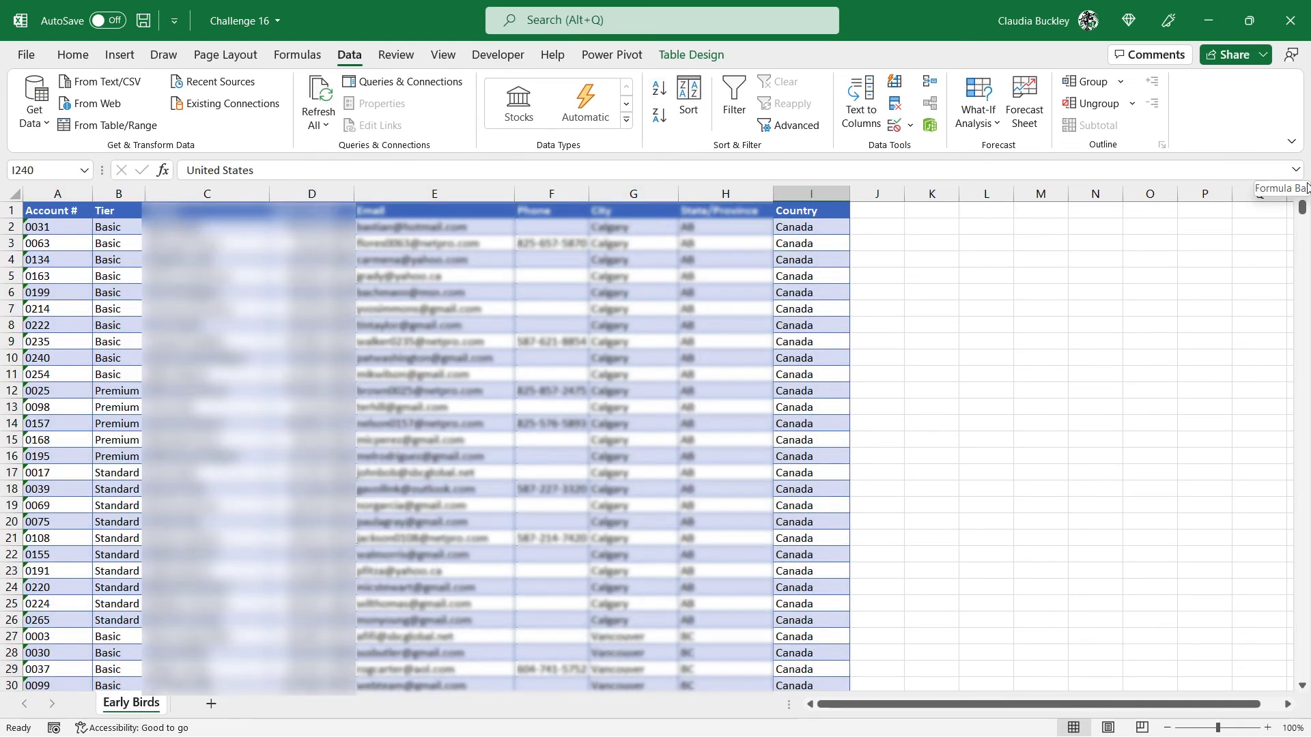